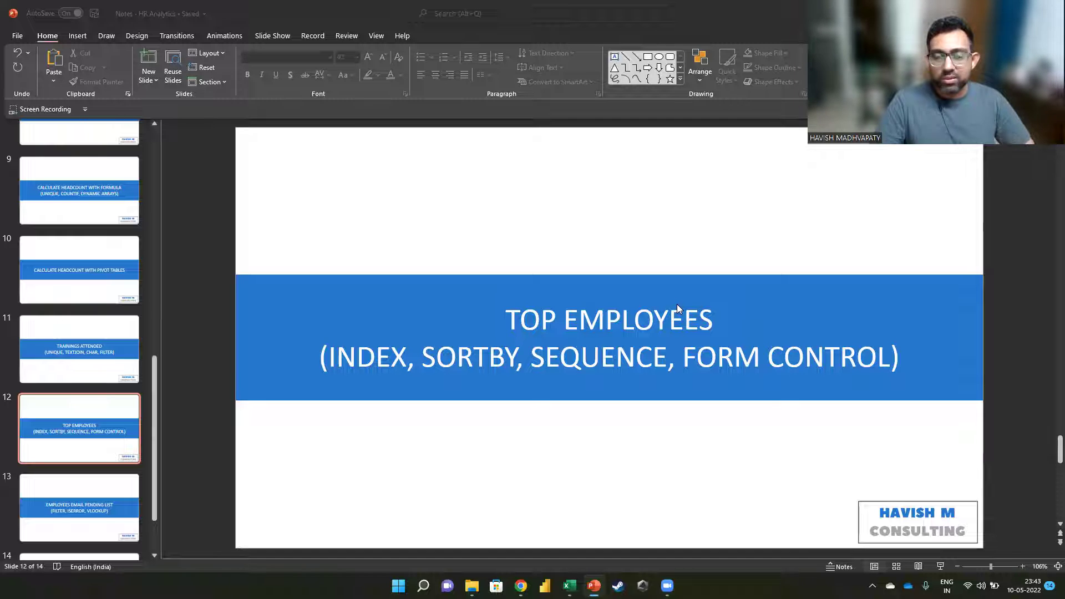
# Step: Switch from the PowerPoint slide to the Top Employees workbook in Excel
pyautogui.hotkey('alt', 'Tab')
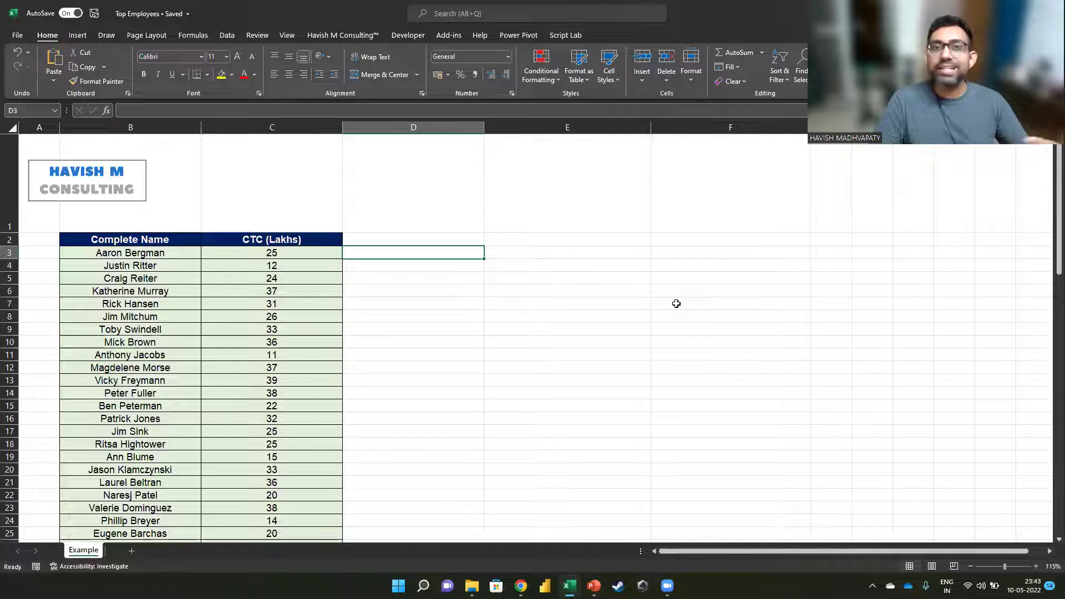
# Step: Narrow column D and start a SORTBY formula in E3 over the array B3:C83
pyautogui.click(527, 250)
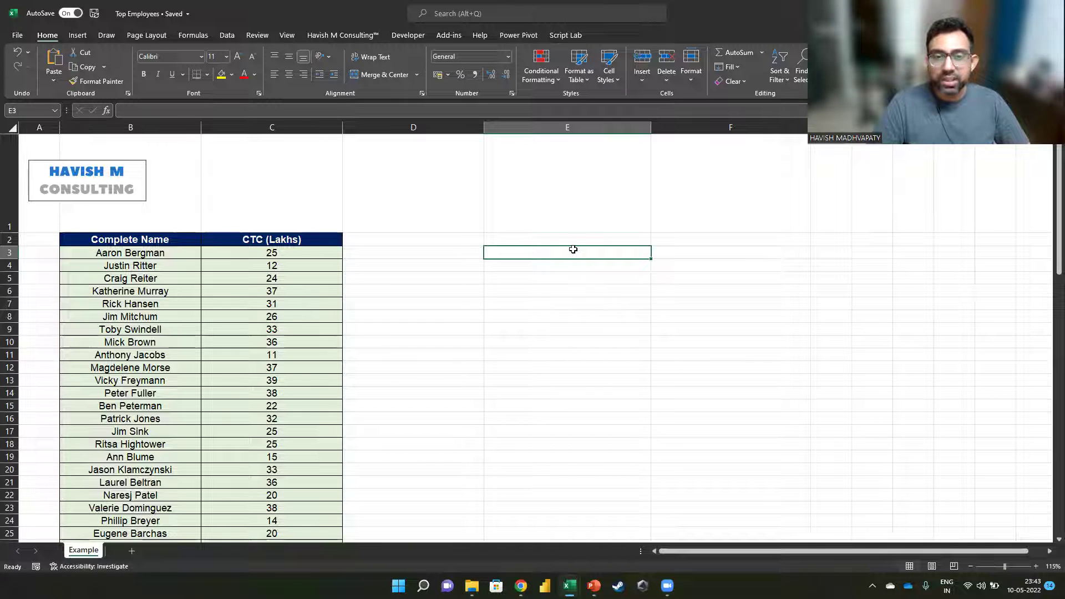
pyautogui.moveTo(483, 127); pyautogui.dragTo(401, 128)
pyautogui.write('=SORT')
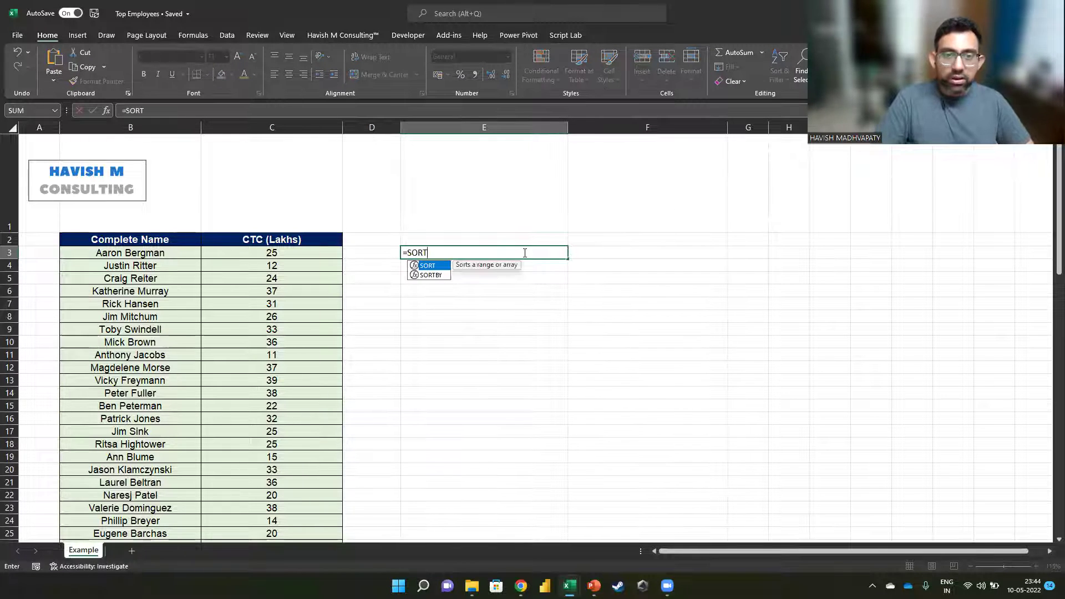
pyautogui.press('Down')
pyautogui.write('B')
pyautogui.press('Tab')
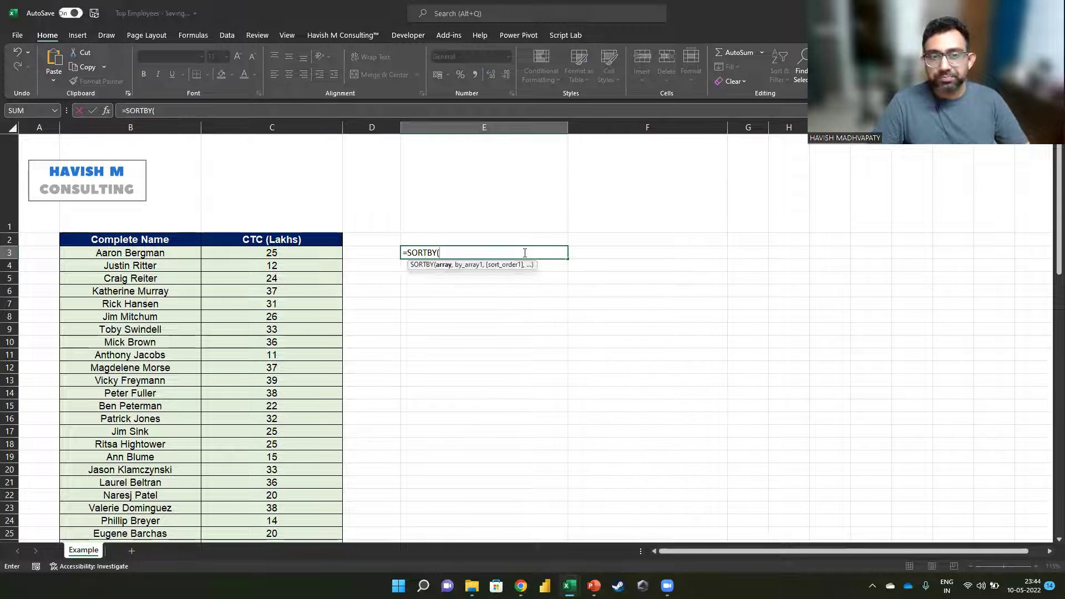
pyautogui.click(165, 253)
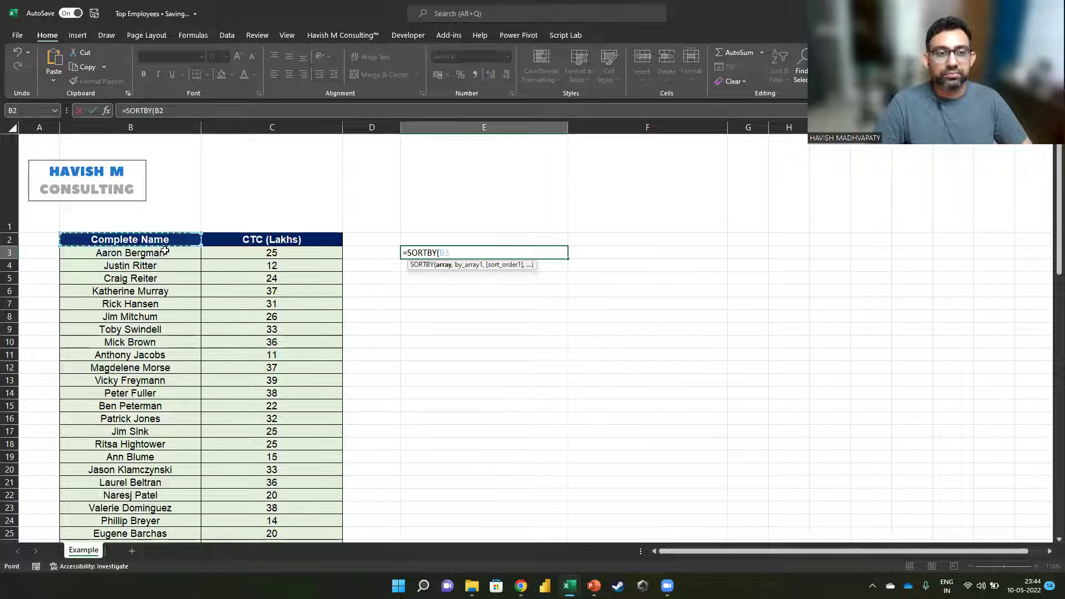
pyautogui.hotkey('shift', 'Right')
pyautogui.hotkey('ctrl', 'shift', 'Down')
pyautogui.scroll(20, 165, 251)
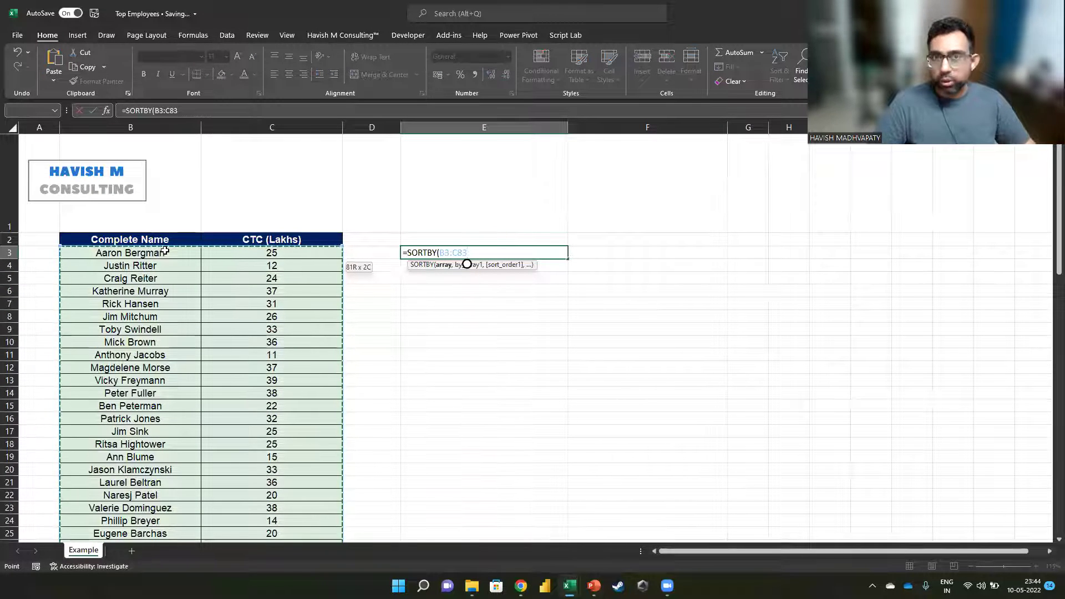
# Step: Finish the formula with C3:C83 as sort key and -1 for descending order
pyautogui.write(',')
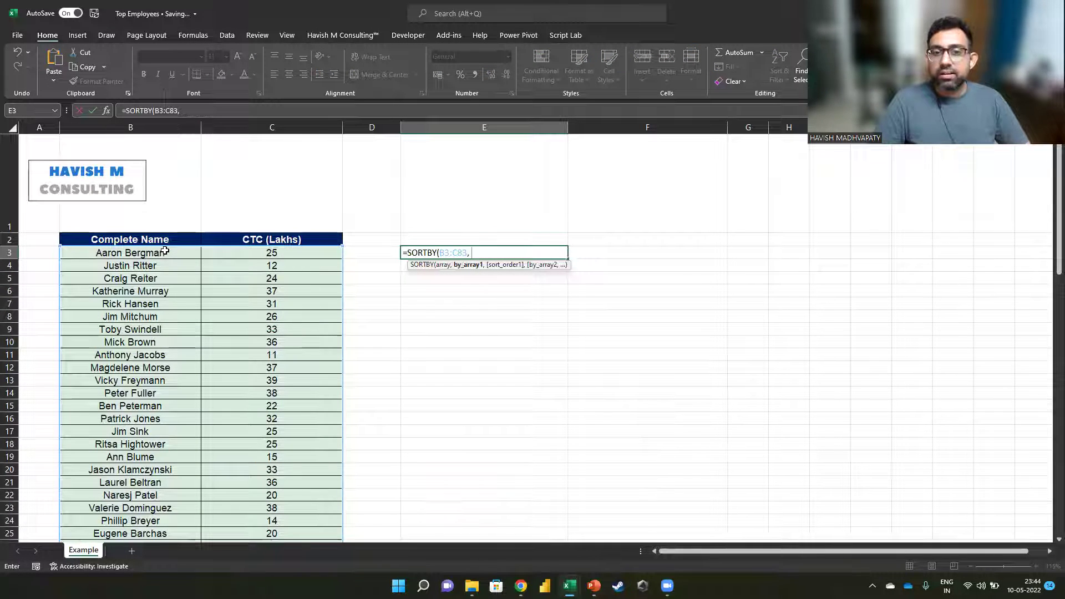
pyautogui.click(288, 251)
pyautogui.hotkey('ctrl', 'shift', 'Down')
pyautogui.scroll(13, 288, 252)
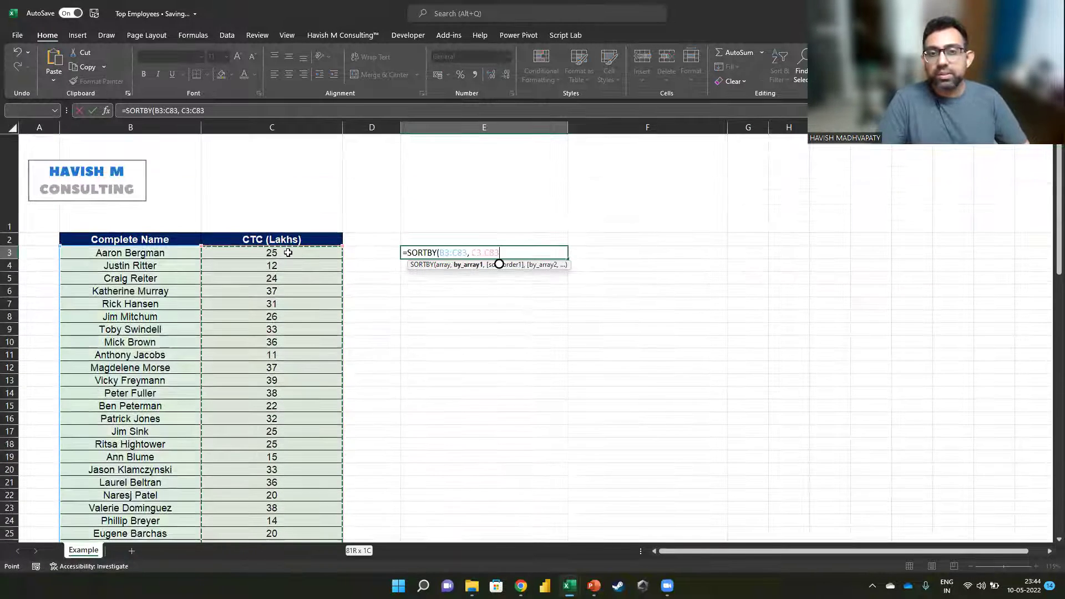
pyautogui.write(',')
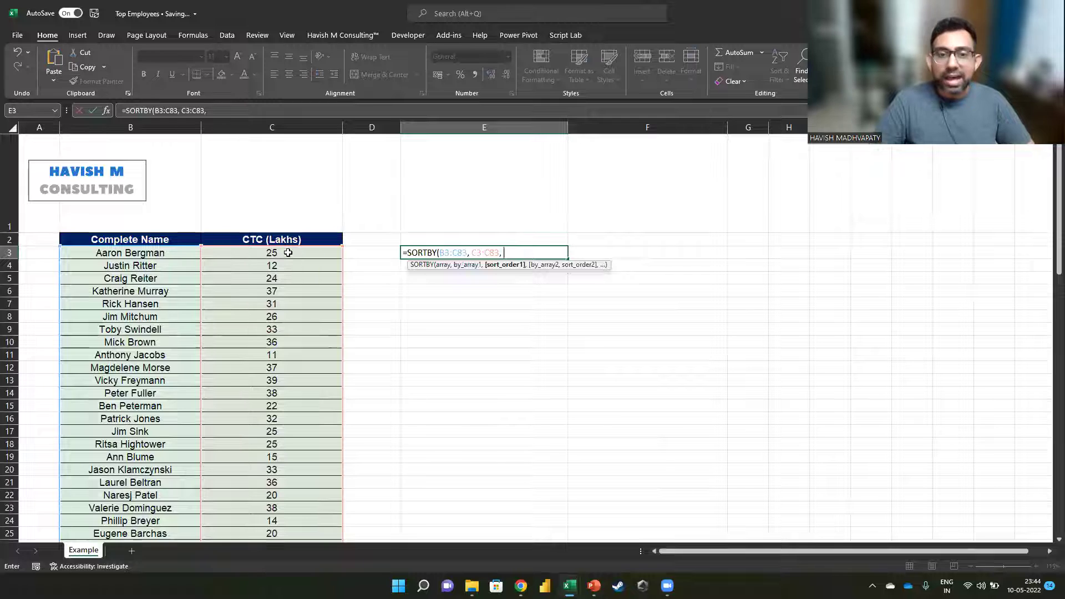
pyautogui.write(' -')
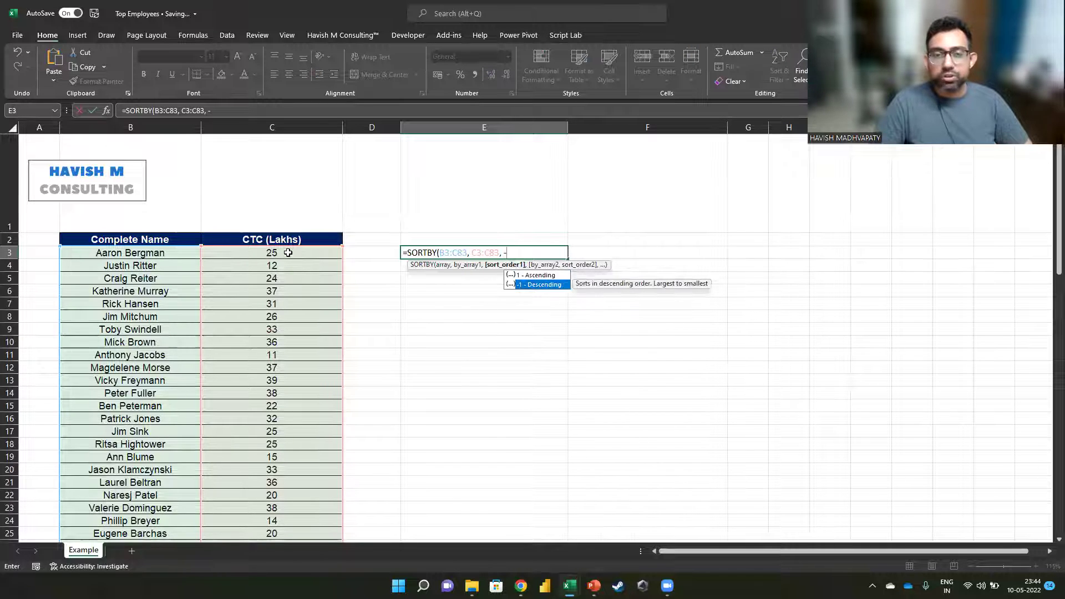
pyautogui.write('1)')
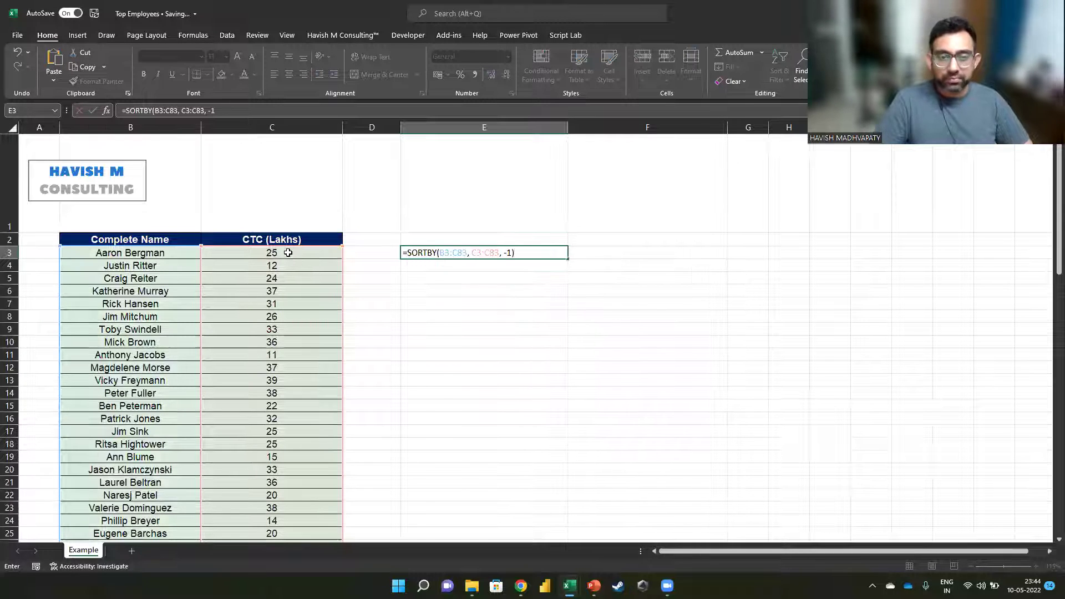
pyautogui.press('Return')
# Step: Select parts of the spilled list in E:F to check it, including the top five employees
pyautogui.press('Up')
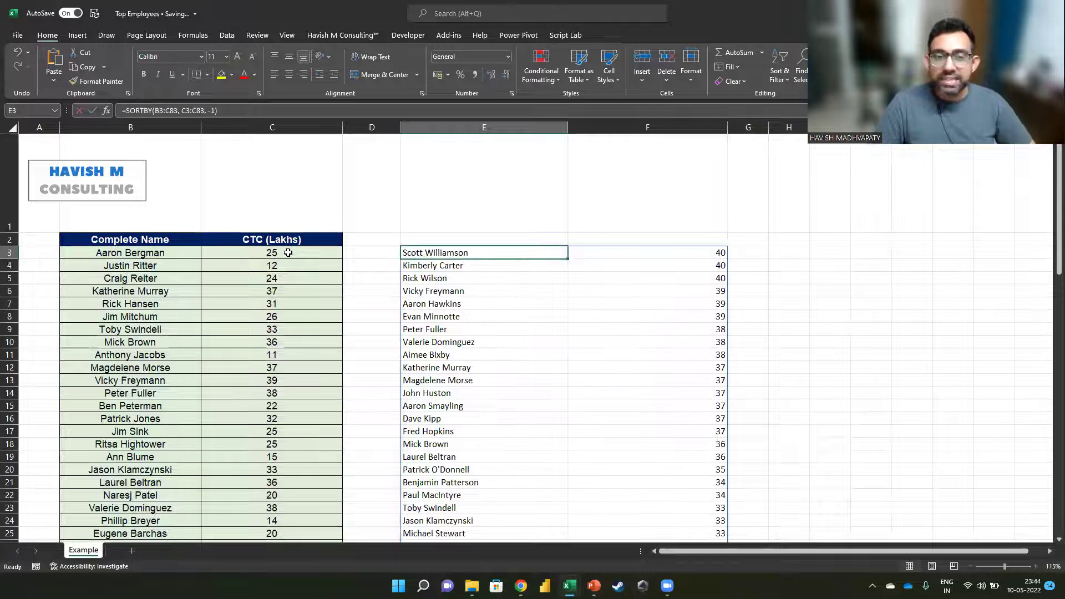
pyautogui.hotkey('shift', 'Right')
pyautogui.hotkey('ctrl', 'shift', 'Down')
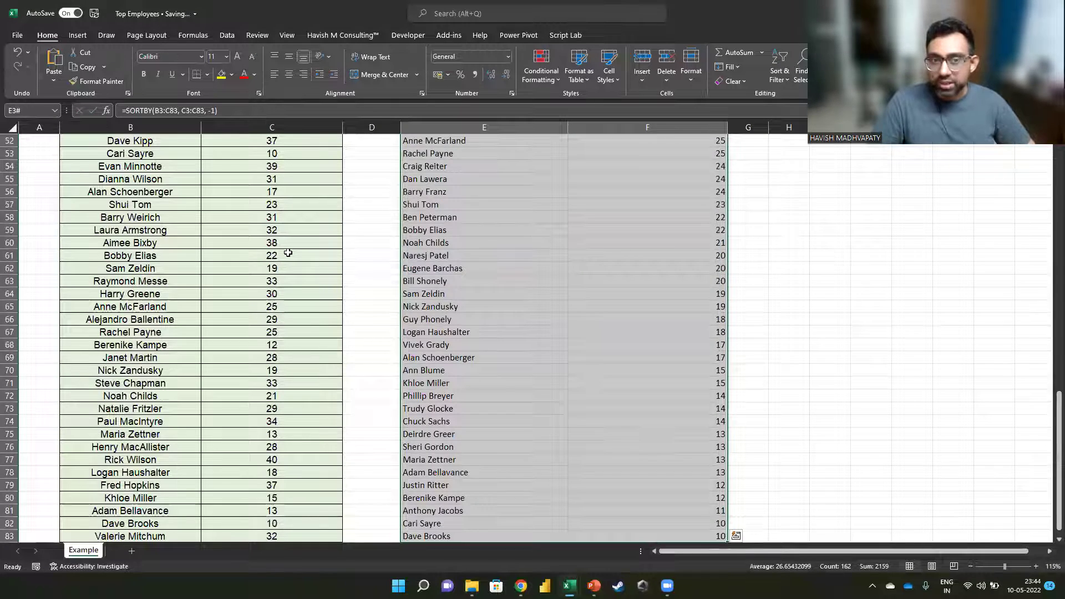
pyautogui.hotkey('shift', 'Left')
pyautogui.hotkey('ctrl', 'shift', 'Up')
pyautogui.hotkey('shift', 'Down')
pyautogui.hotkey('shift', 'Down')
pyautogui.hotkey('shift', 'Right')
pyautogui.hotkey('shift', 'Down')
pyautogui.hotkey('shift', 'Down')
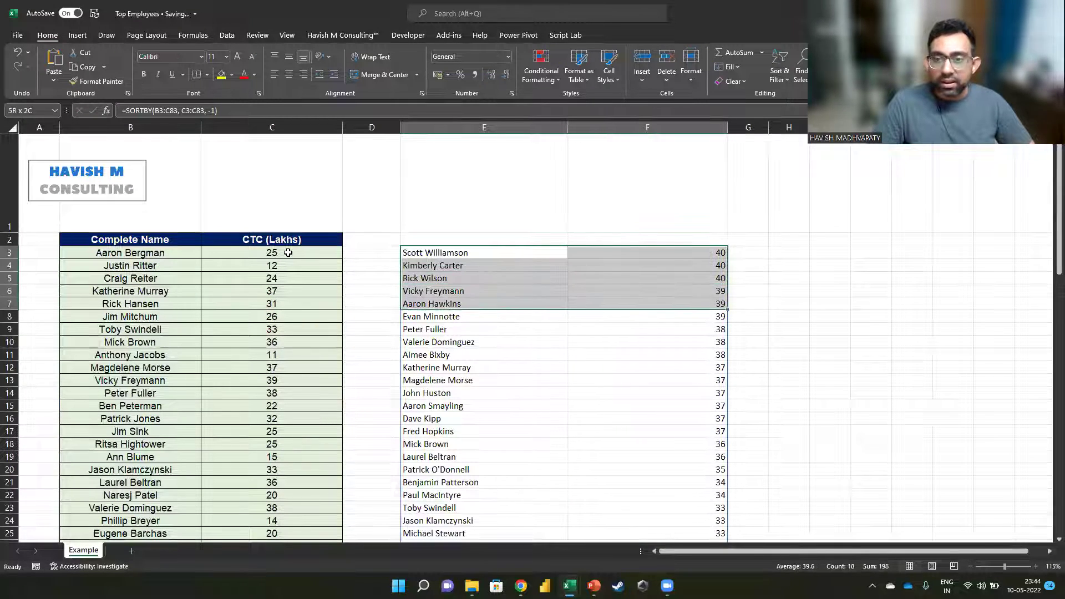
pyautogui.hotkey('ctrl', 'shift', 'Down')
pyautogui.press('Up')
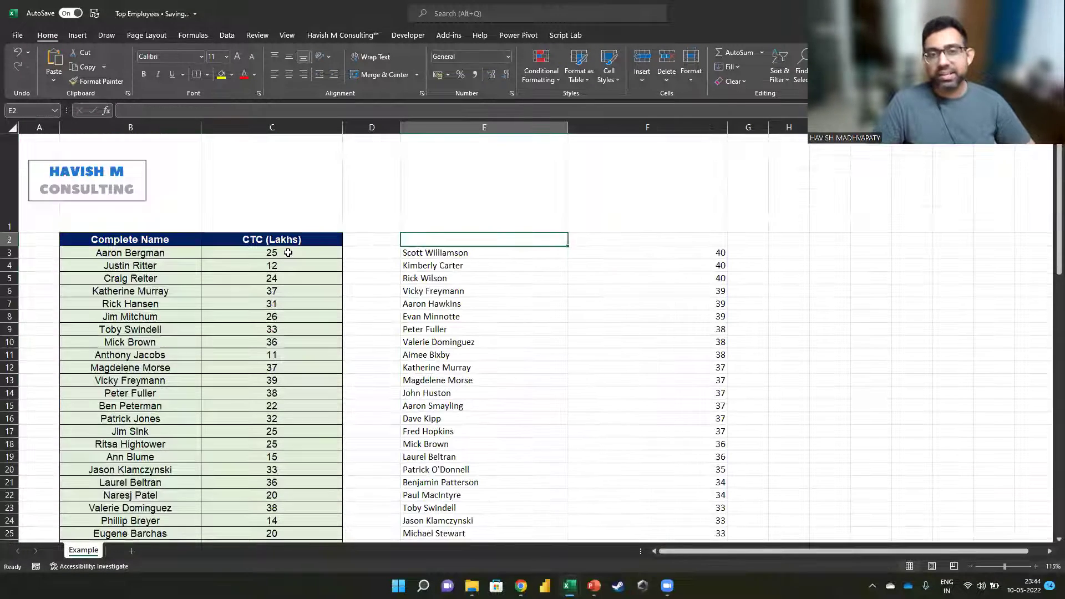
pyautogui.press('Down')
# Step: Narrow columns E and F, then enter the label Top in K1 and 10 in L1
pyautogui.moveTo(567, 129); pyautogui.dragTo(519, 129)
pyautogui.moveTo(679, 129); pyautogui.dragTo(573, 128)
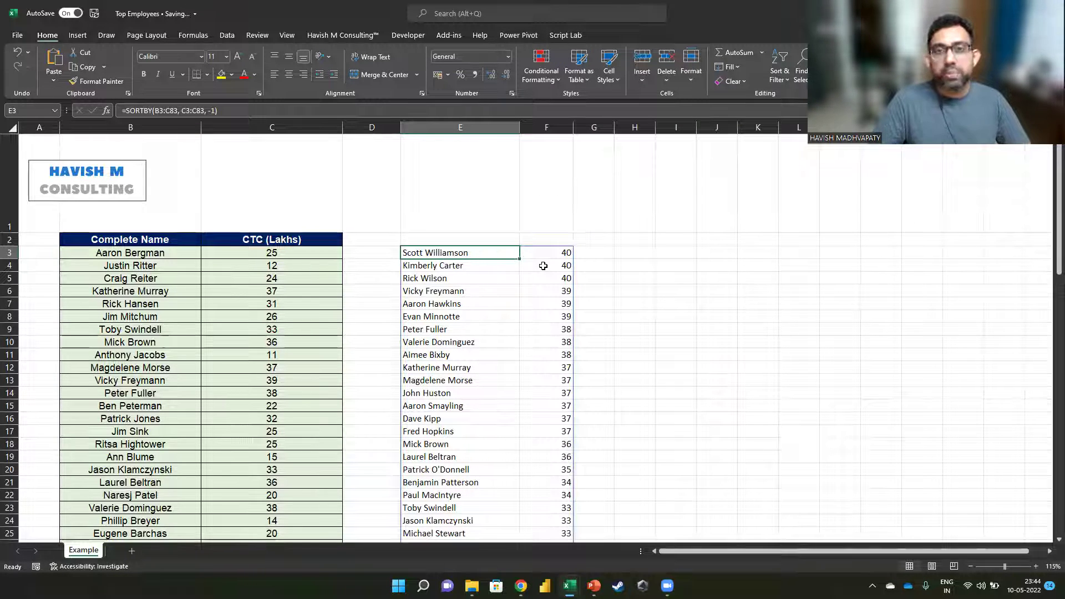
pyautogui.click(753, 217)
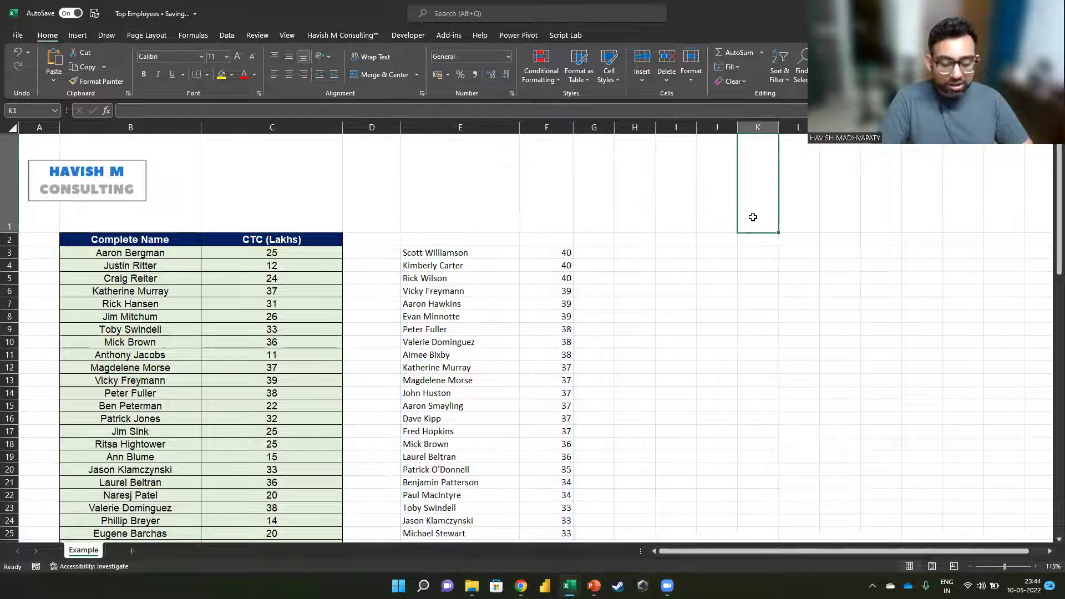
pyautogui.write('Top')
pyautogui.press('Tab')
pyautogui.press('capslock')
pyautogui.write('10')
pyautogui.hotkey('ctrl', 'Return')
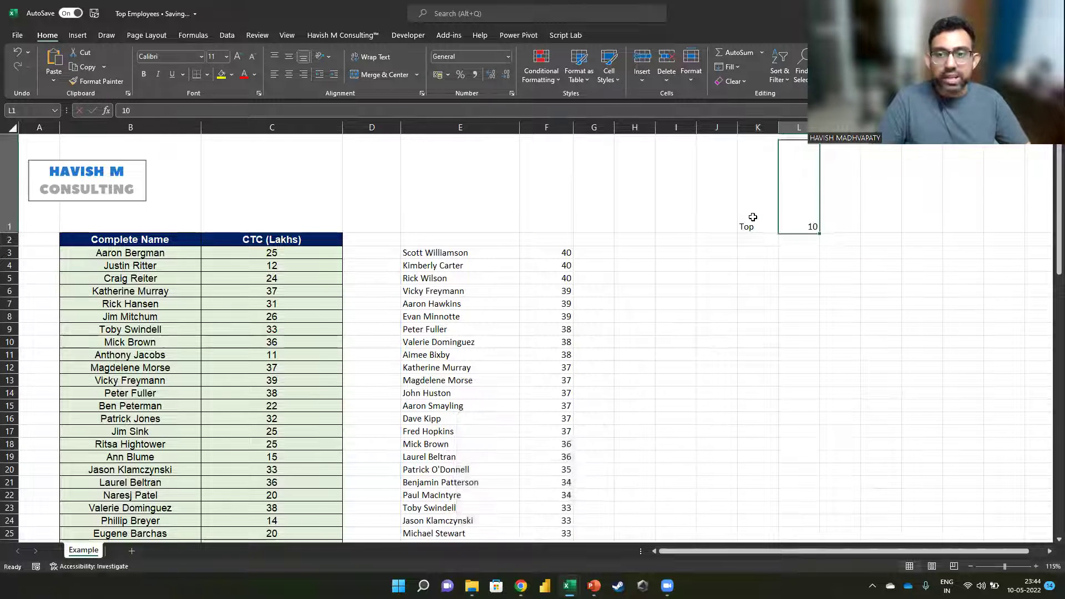
# Step: Shade cell L1 with a light yellow fill
pyautogui.click(232, 76)
pyautogui.click(283, 123)
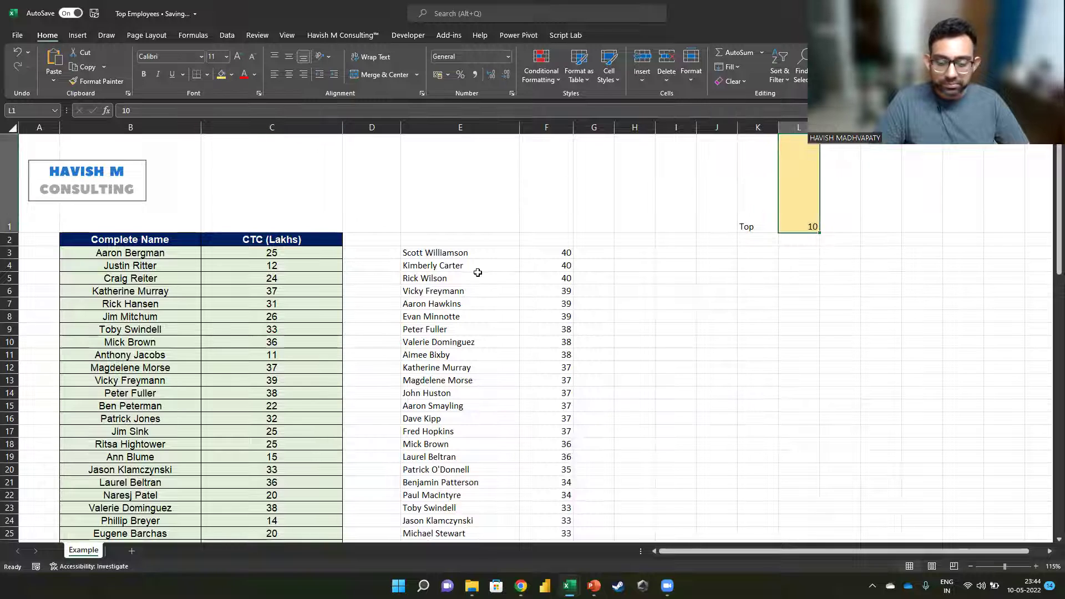
pyautogui.click(602, 229)
pyautogui.click(555, 255)
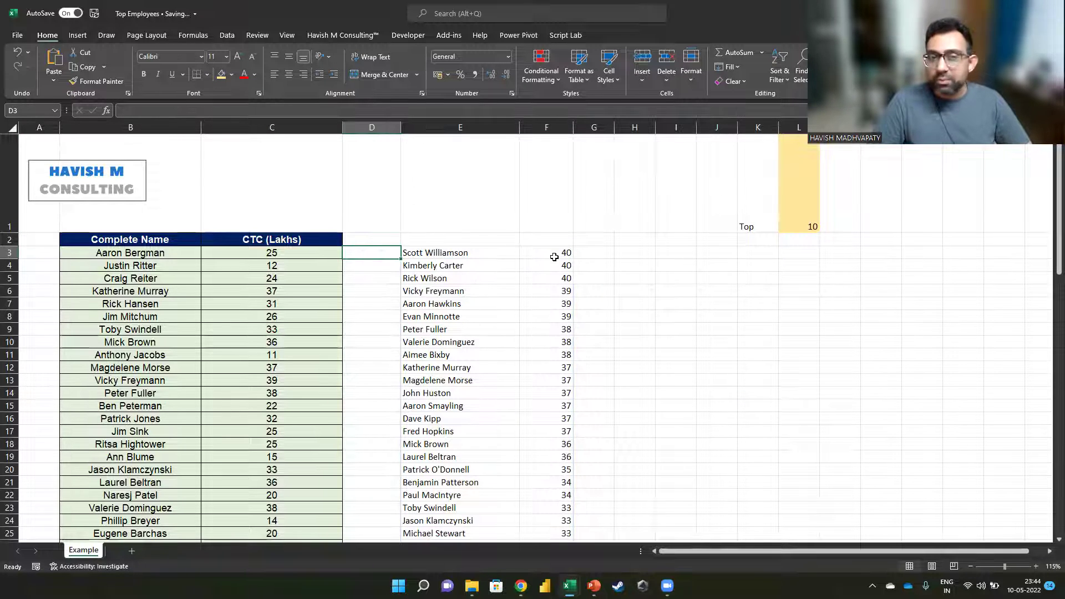
# Step: In H3 enter an INDEX formula on the whole sorted list E3# returning row 1
pyautogui.press('Right')
pyautogui.press('Right')
pyautogui.write('=')
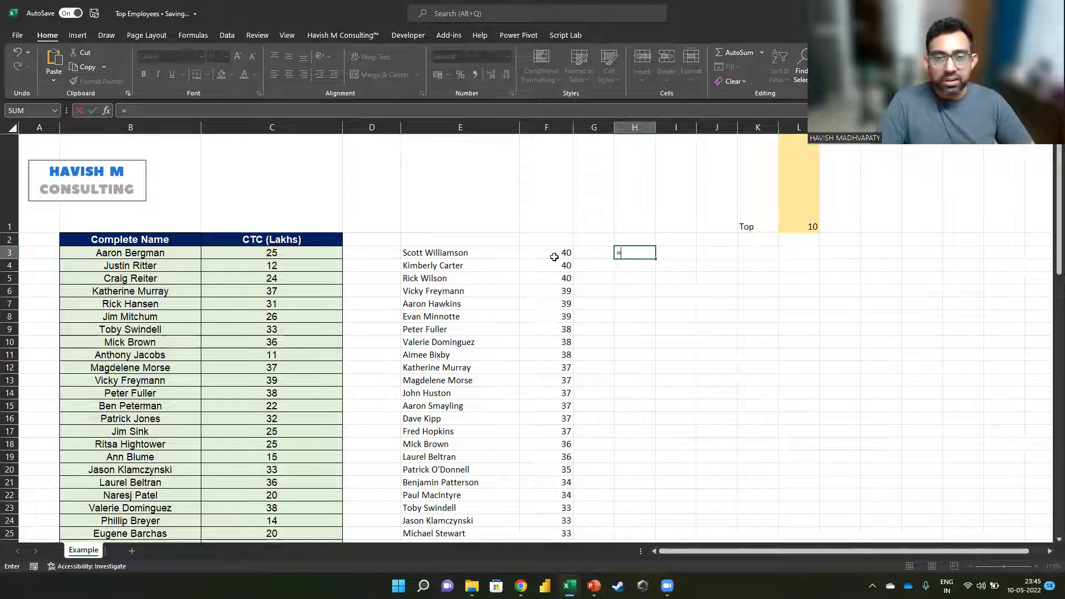
pyautogui.write('index')
pyautogui.press('Tab')
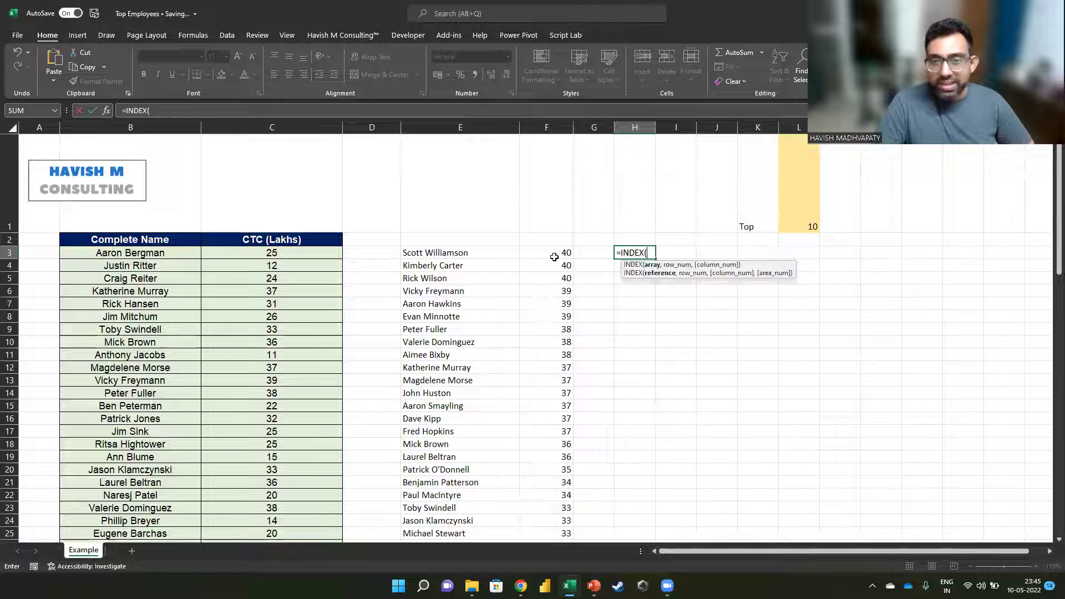
pyautogui.click(554, 257)
pyautogui.press('Left')
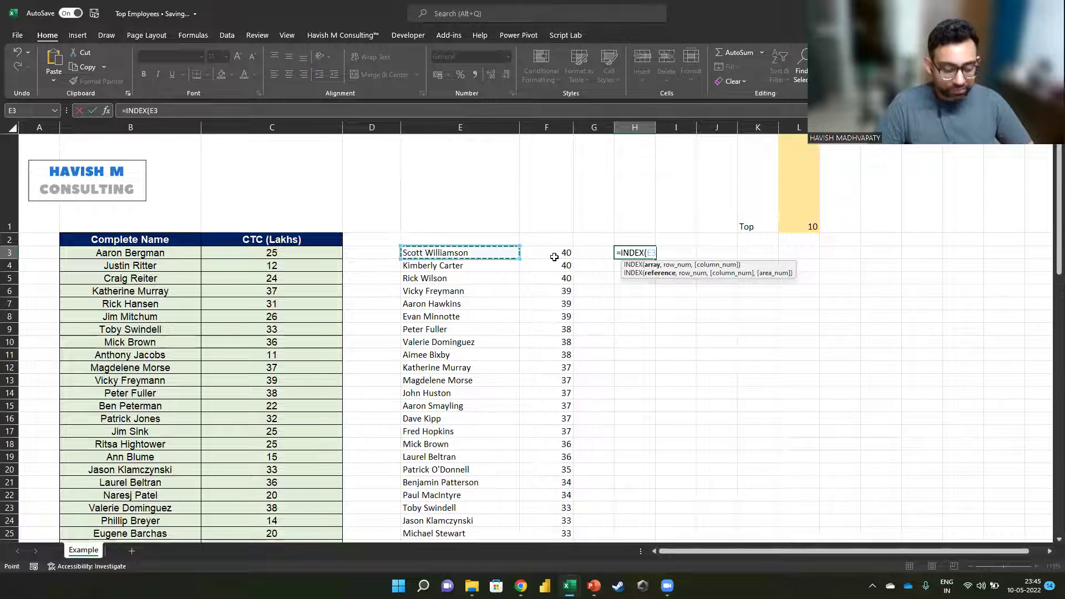
pyautogui.hotkey('ctrl', 'shift', 'Down')
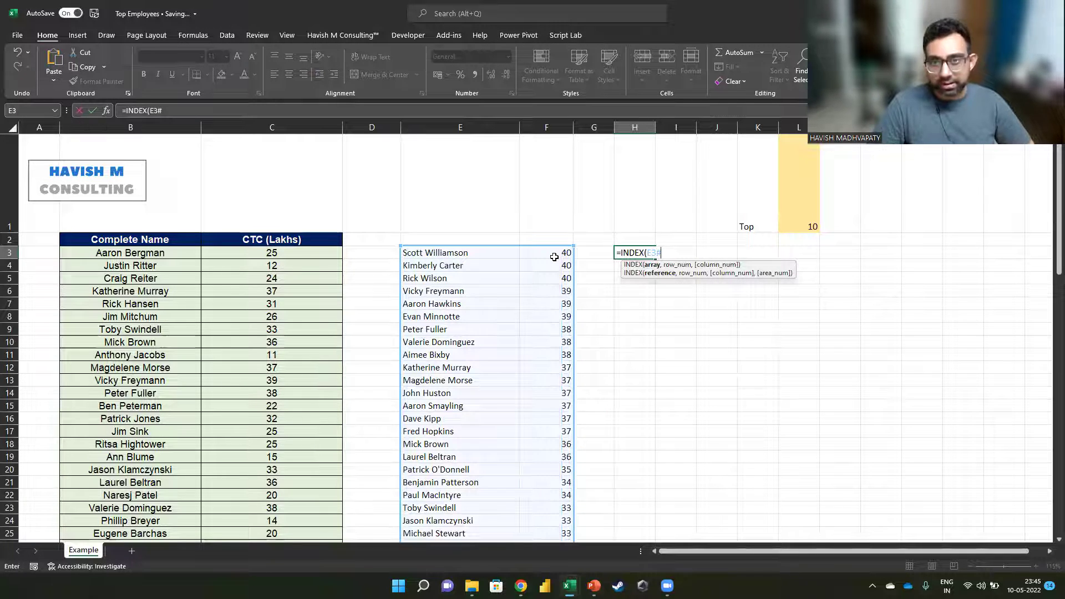
pyautogui.write(',1)')
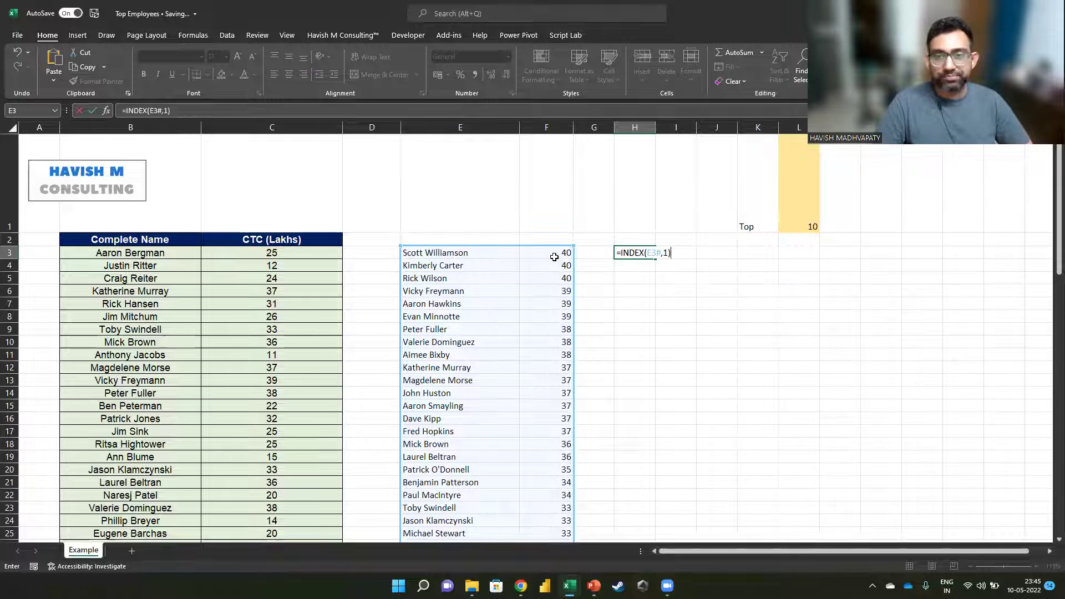
pyautogui.press('Return')
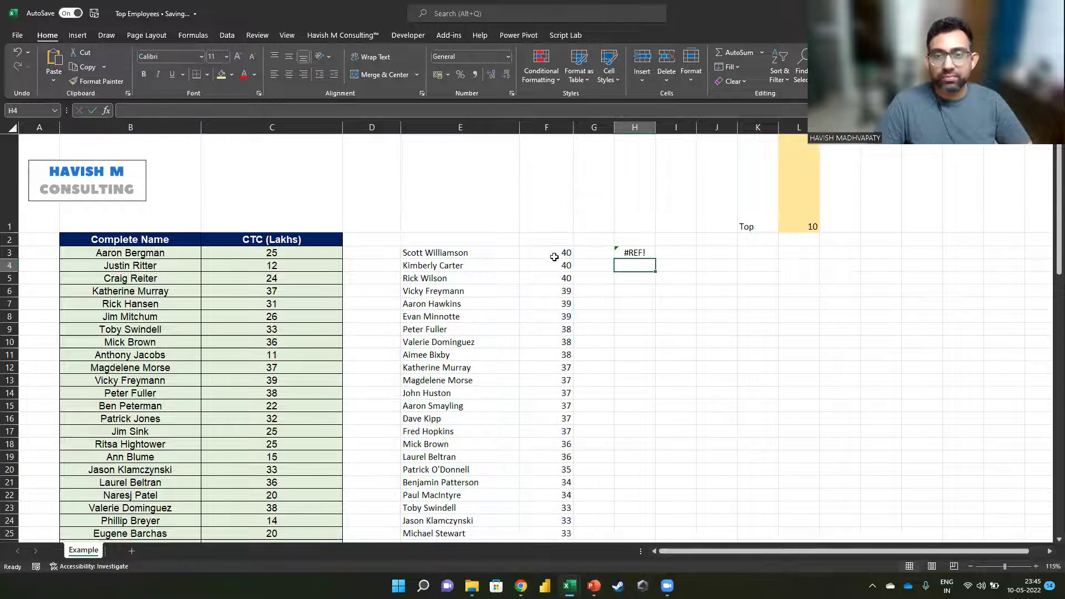
# Step: Add a column argument to H3's INDEX, first 1 for the name, then 2 for the CTC
pyautogui.press('Up')
pyautogui.press('F2')
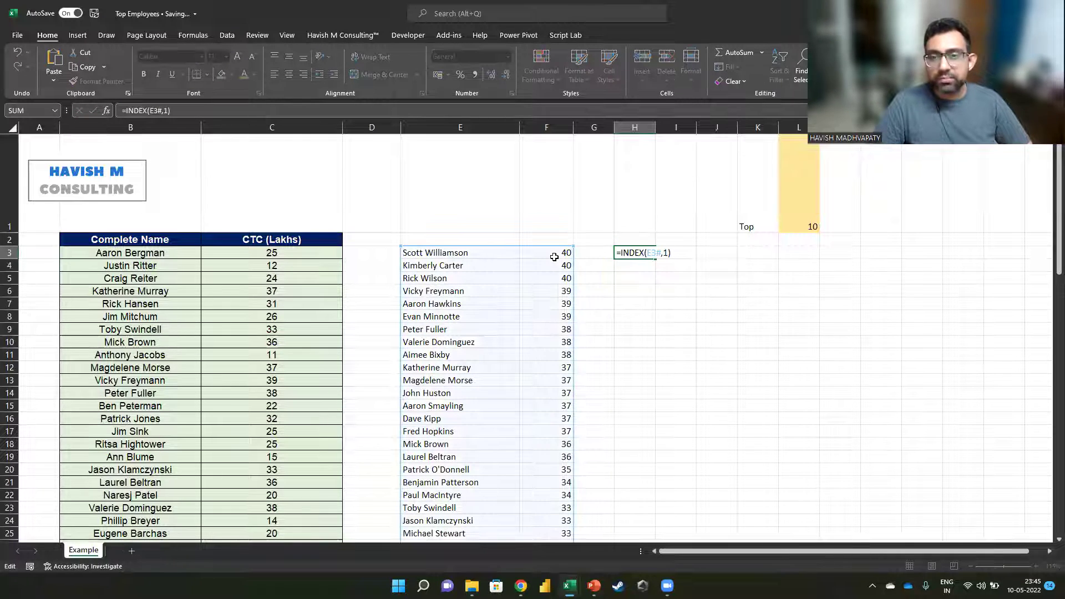
pyautogui.write(',1')
pyautogui.press('Return')
pyautogui.press('Up')
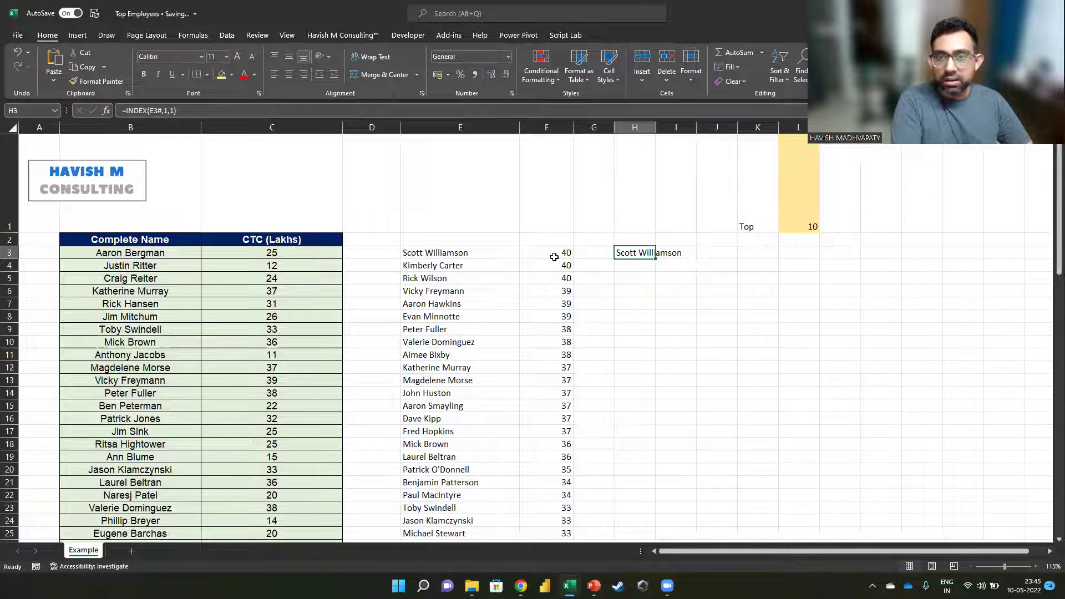
pyautogui.press('F2')
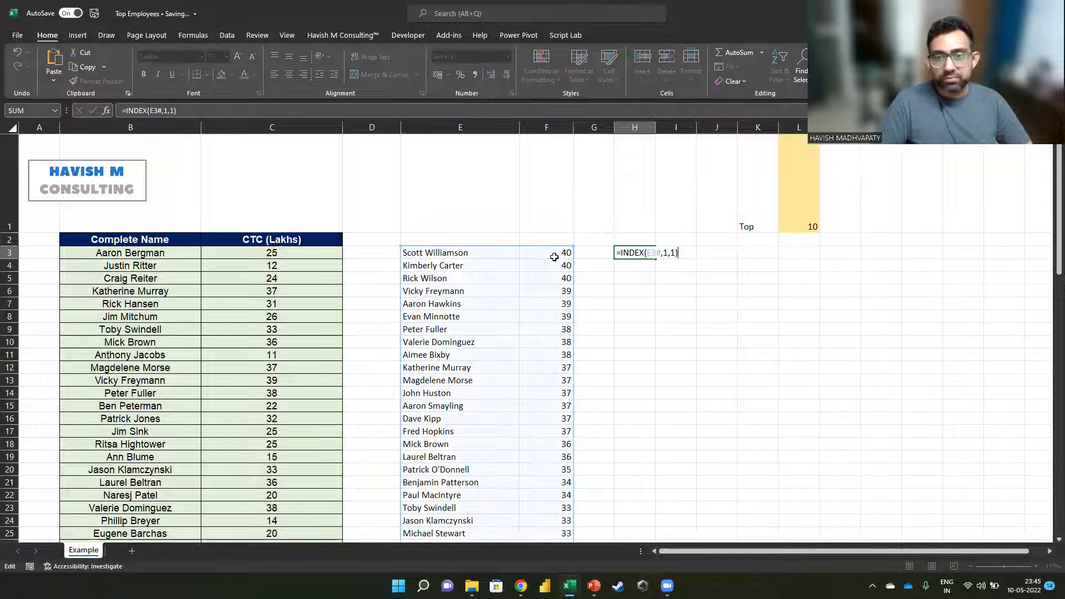
pyautogui.press('BackSpace')
pyautogui.press('BackSpace')
pyautogui.write('2)')
pyautogui.press('Return')
# Step: Change the column argument to {1,2} so name and CTC return together
pyautogui.press('Up')
pyautogui.press('F2')
pyautogui.press('Left')
pyautogui.press('Left')
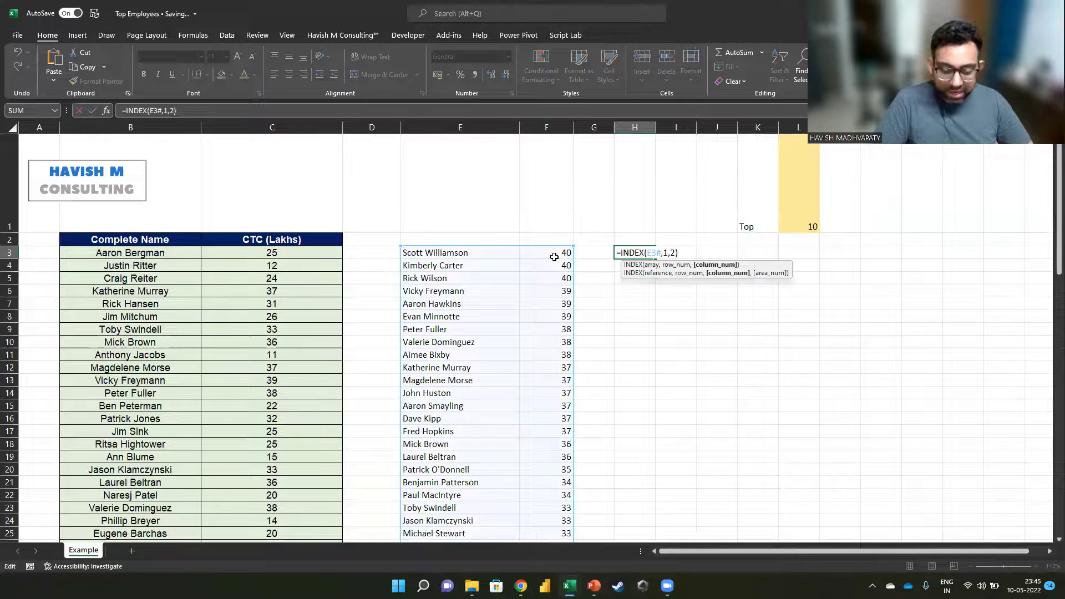
pyautogui.write('{1,')
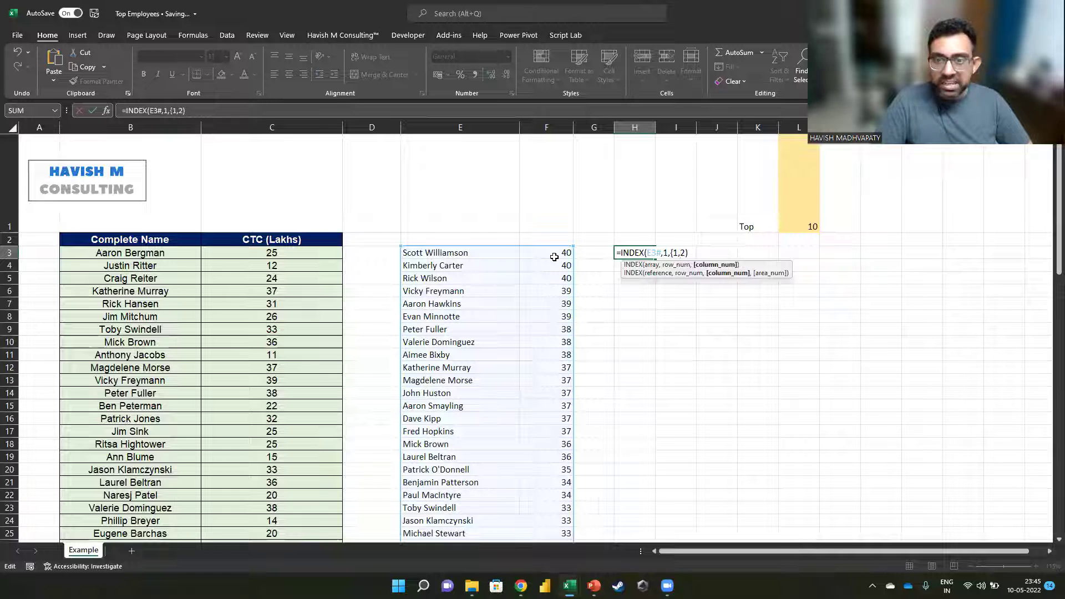
pyautogui.press('Right')
pyautogui.write('}')
pyautogui.press('Return')
# Step: Change the row argument to the array {1,2,3}
pyautogui.press('Up')
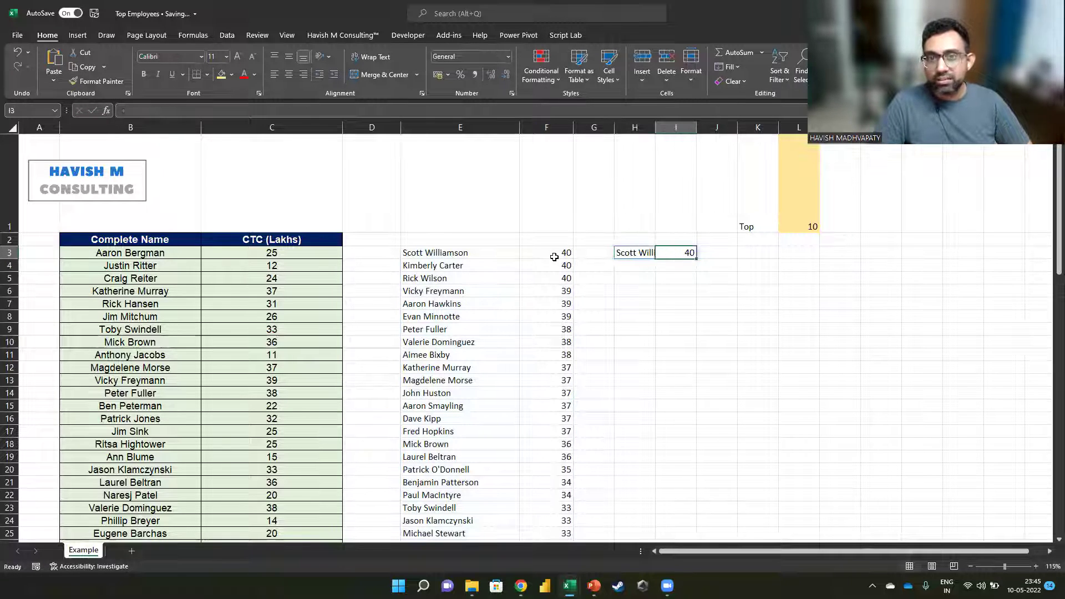
pyautogui.press('F2')
pyautogui.press('Left')
pyautogui.press('Left')
pyautogui.press('Left')
pyautogui.press('Left')
pyautogui.press('Left')
pyautogui.press('Left')
pyautogui.press('Left')
pyautogui.press('Left')
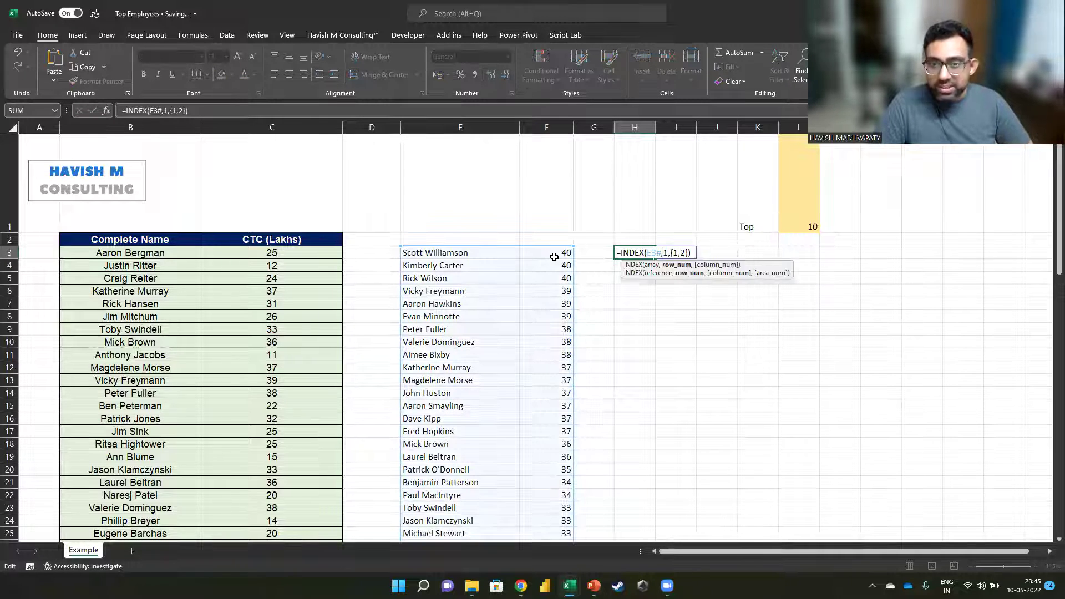
pyautogui.write('{')
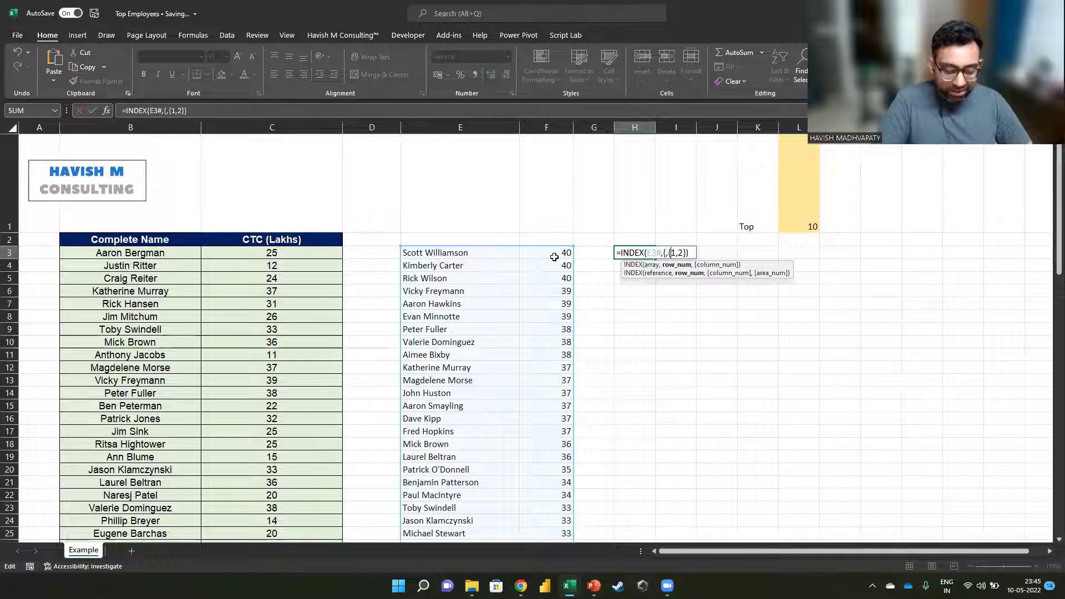
pyautogui.press('Right')
pyautogui.write(',2,3}')
pyautogui.press('Return')
# Step: Use semicolons to make the row array {1;2;3}, spilling three employees into H3:I5
pyautogui.press('Up')
pyautogui.press('F2')
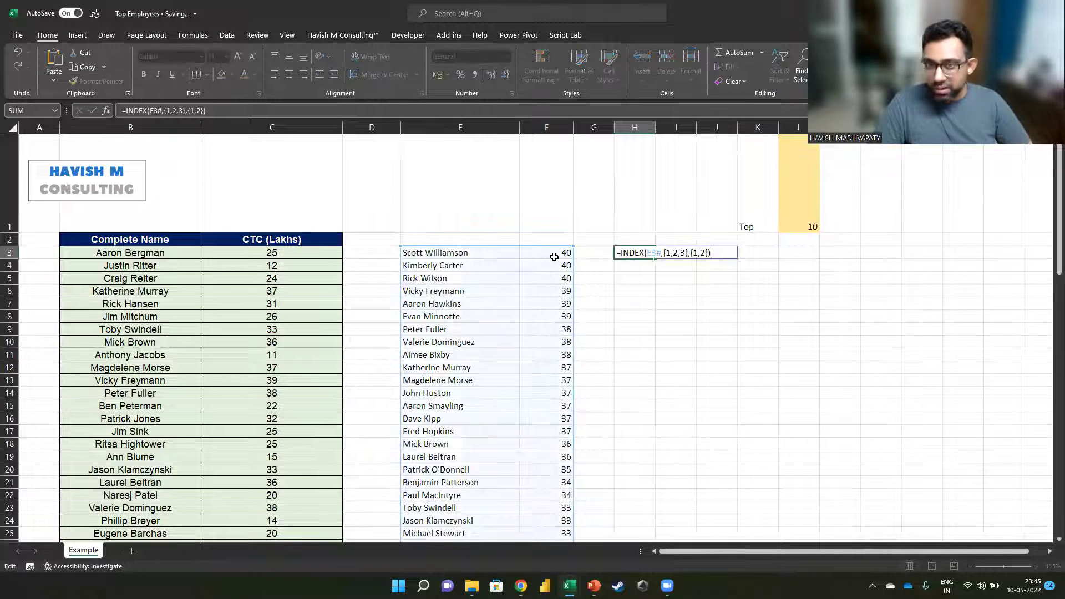
pyautogui.press('Left')
pyautogui.press('Left')
pyautogui.press('Left')
pyautogui.press('Left')
pyautogui.press('Left')
pyautogui.press('Left')
pyautogui.press('Left')
pyautogui.press('Left')
pyautogui.press('Left')
pyautogui.press('Left')
pyautogui.press('Left')
pyautogui.press('BackSpace')
pyautogui.write(';')
pyautogui.press('Right')
pyautogui.press('Right')
pyautogui.press('BackSpace')
pyautogui.write(';')
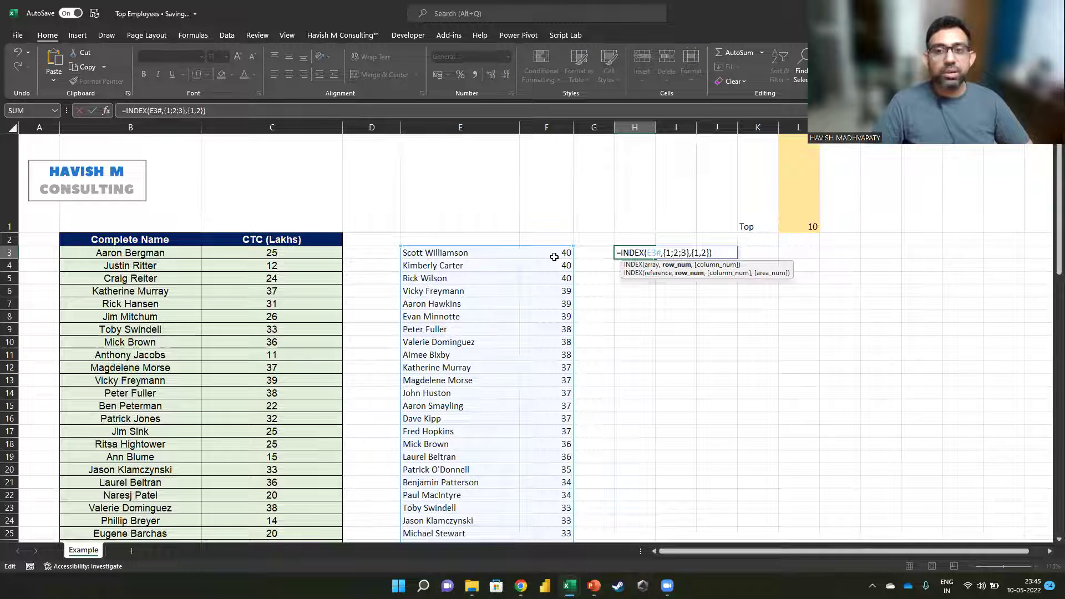
pyautogui.press('Return')
pyautogui.press('Up')
pyautogui.press('F2')
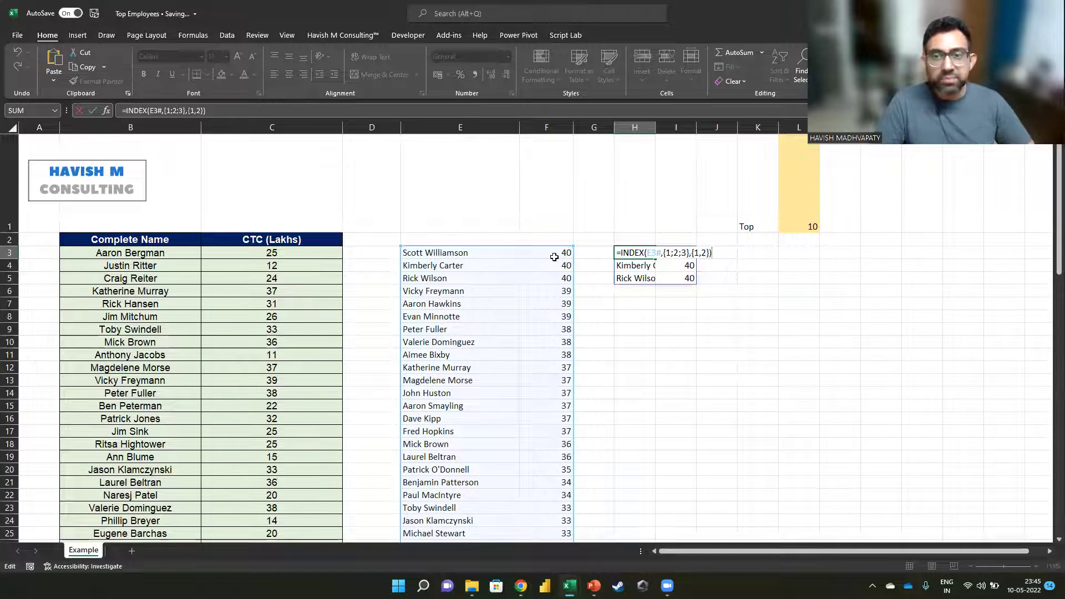
pyautogui.press('Tab')
pyautogui.press('Right')
pyautogui.press('Right')
pyautogui.press('Right')
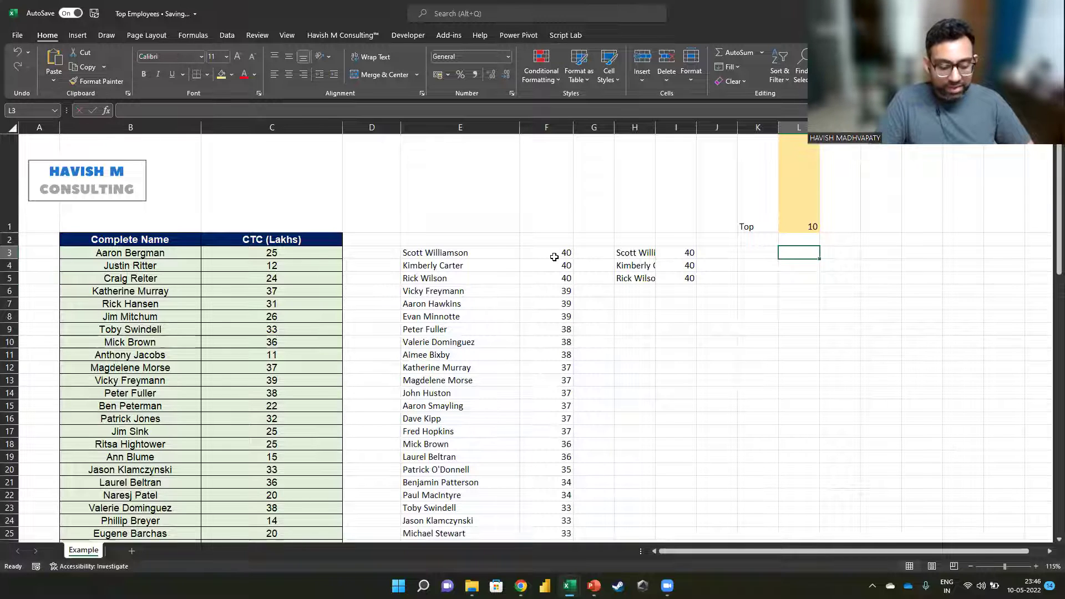
# Step: Type A and B in L3:L4 and 1 and 2 in M3:M4
pyautogui.write('A')
pyautogui.press('Return')
pyautogui.write('B')
pyautogui.press('Return')
pyautogui.press('Up')
pyautogui.press('Up')
pyautogui.press('Right')
pyautogui.write('1')
pyautogui.press('Return')
pyautogui.write('2')
pyautogui.press('Return')
pyautogui.press('Left')
pyautogui.press('Down')
pyautogui.press('Down')
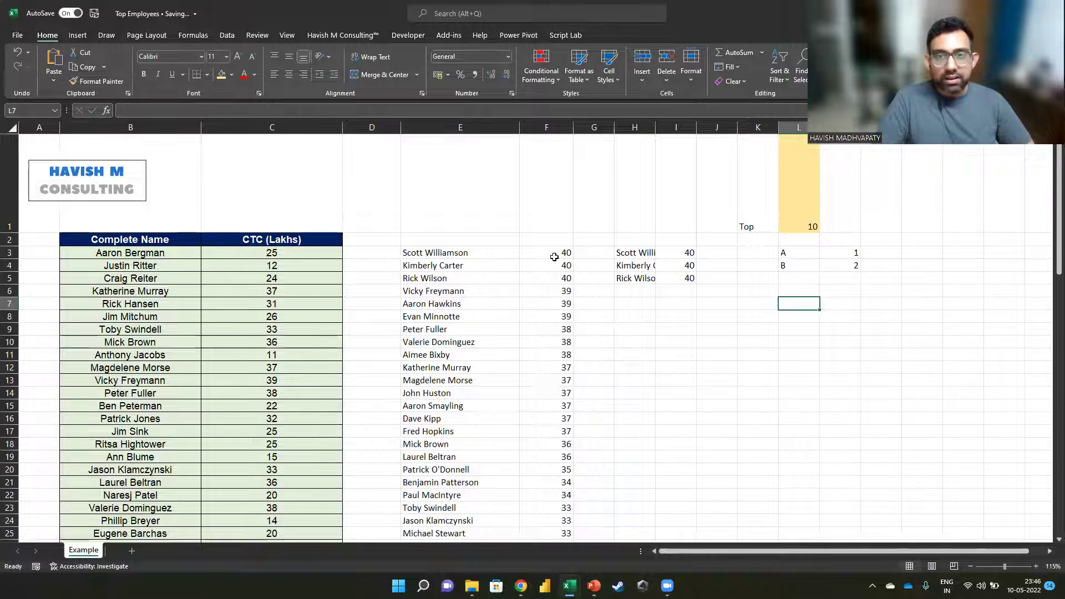
# Step: Enter the array constant ={"A",1;"B",2} in L7 to show the spill, then undo it
pyautogui.write('=')
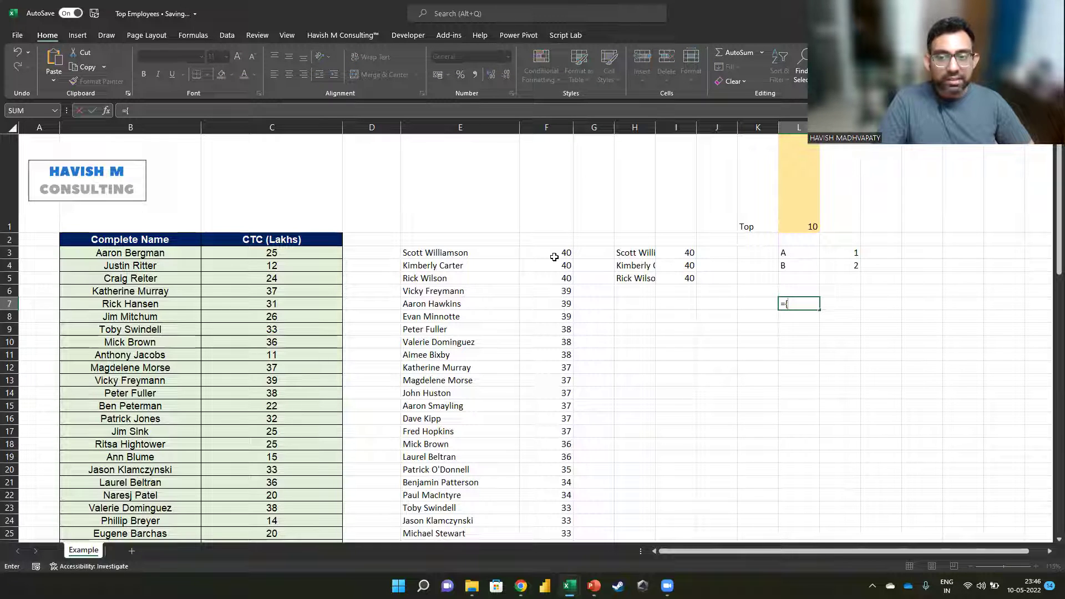
pyautogui.write('{}')
pyautogui.press('F2')
pyautogui.press('Left')
pyautogui.write('"A"')
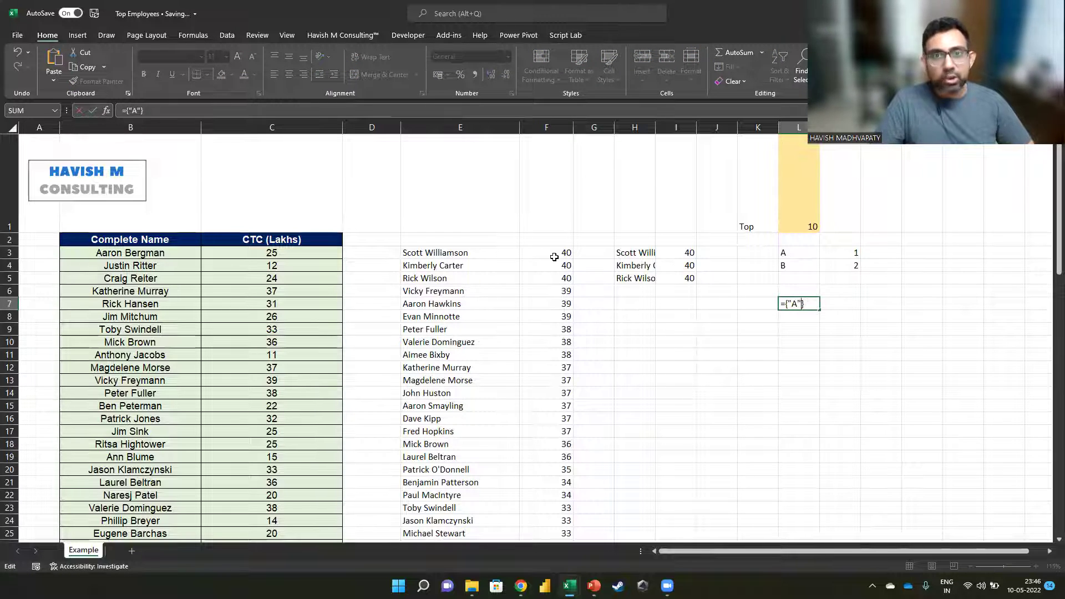
pyautogui.write(',1;')
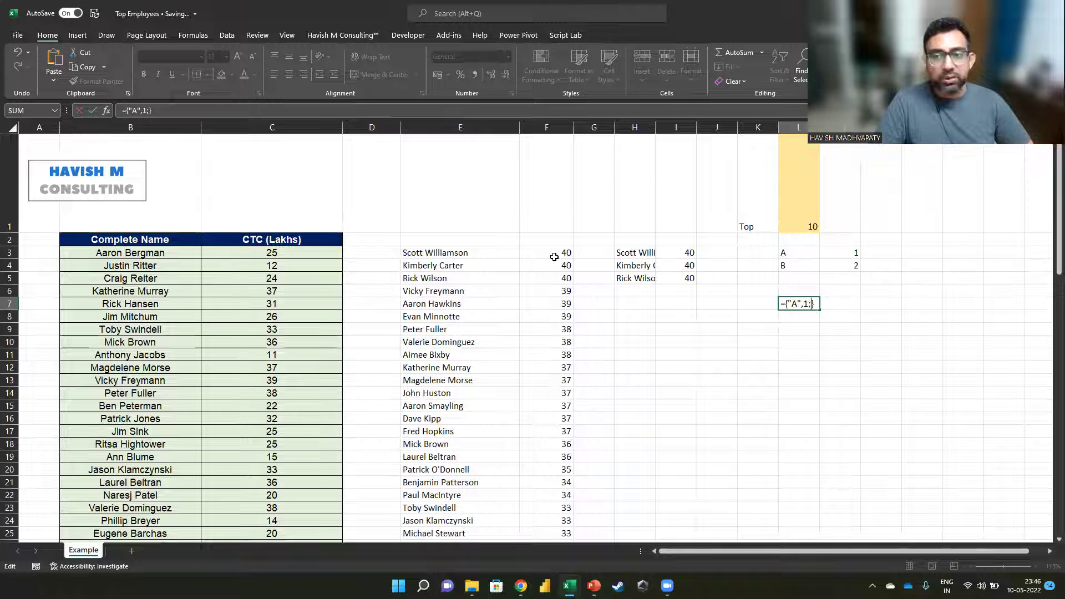
pyautogui.write('"B",')
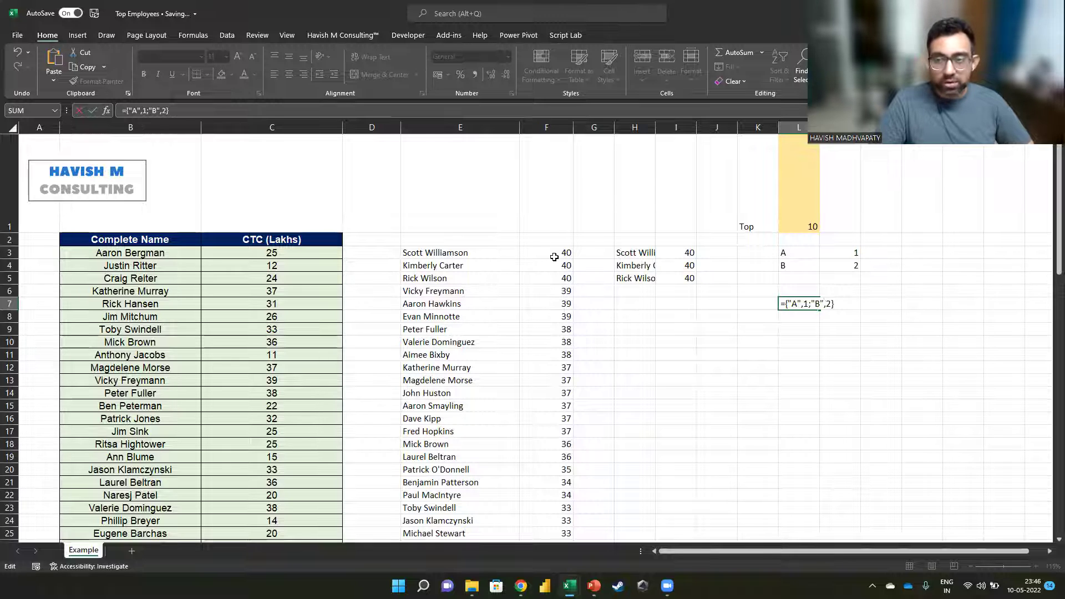
pyautogui.write('2')
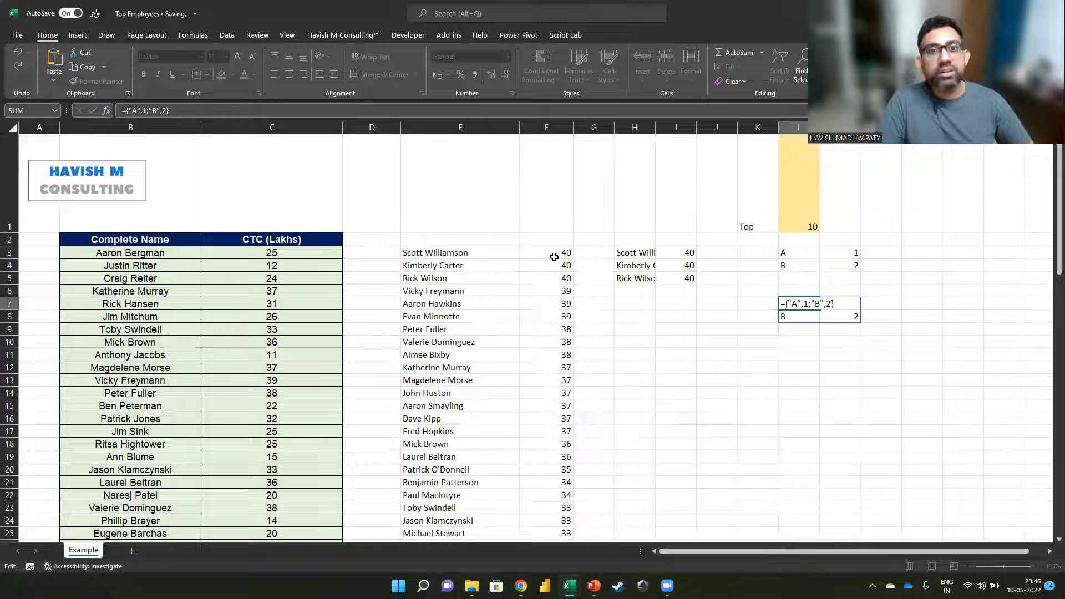
pyautogui.press('Return')
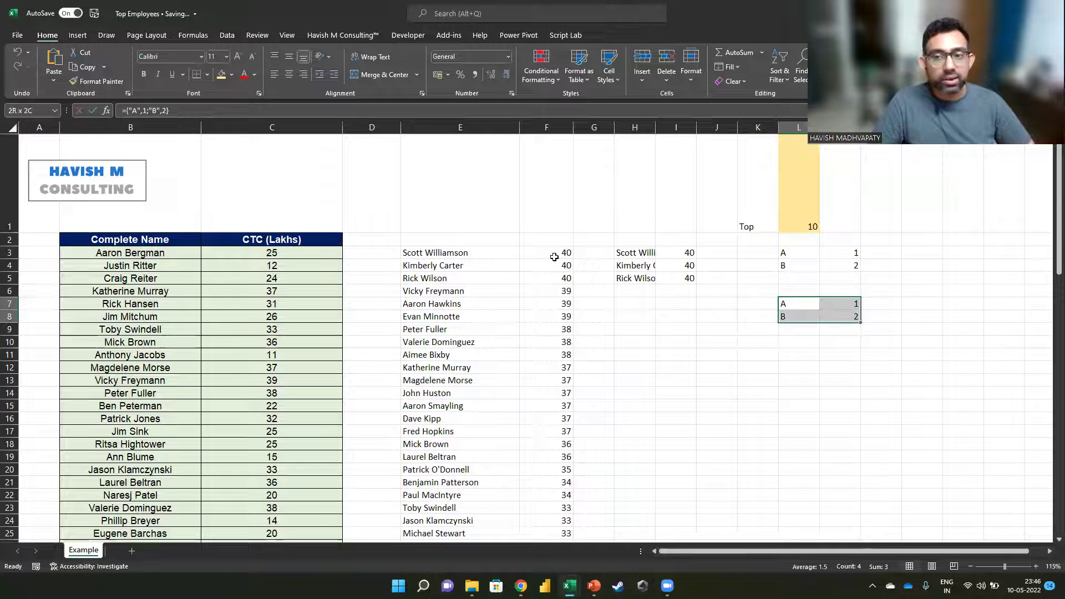
pyautogui.hotkey('ctrl', 'z')
pyautogui.hotkey('ctrl', 'z')
# Step: Clear the A/B sample values from L3:M4, leaving H3's formula unchanged
pyautogui.press('Left')
pyautogui.press('Left')
pyautogui.press('Up')
pyautogui.press('Up')
pyautogui.press('F2')
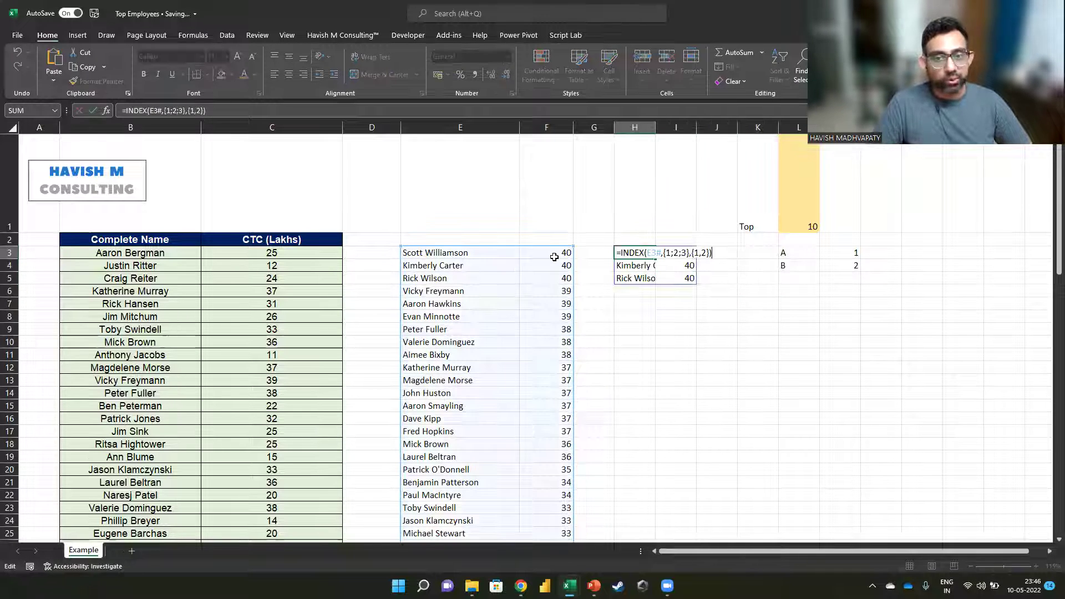
pyautogui.moveTo(667, 253); pyautogui.dragTo(706, 253)
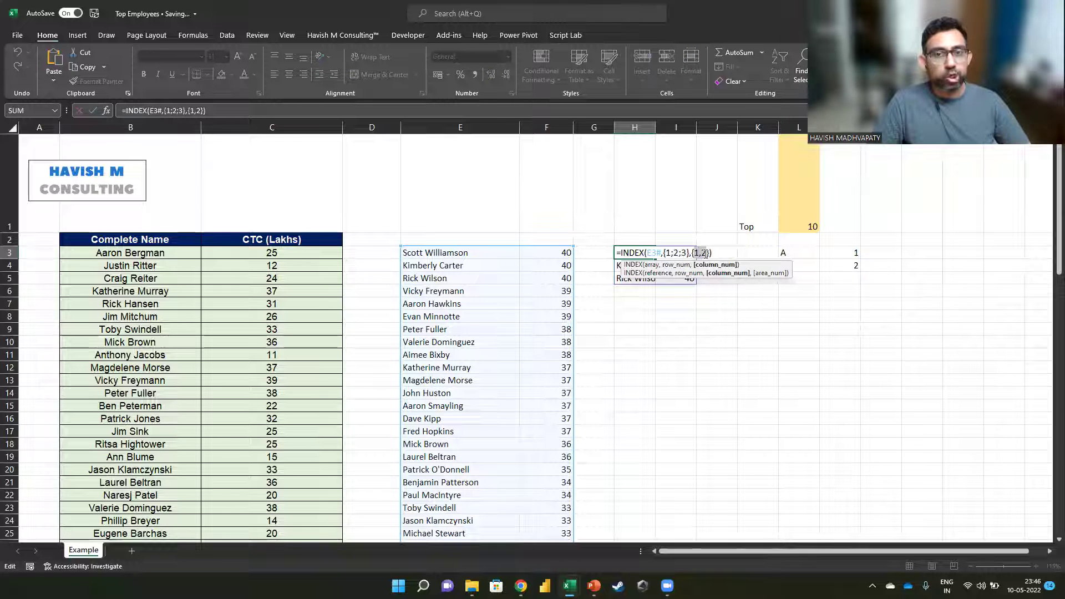
pyautogui.press('Escape')
pyautogui.moveTo(799, 252); pyautogui.dragTo(854, 266)
pyautogui.press('Delete')
# Step: Replace H3's row array with SEQUENCE(L1) and widen column H to show full names
pyautogui.click(624, 253)
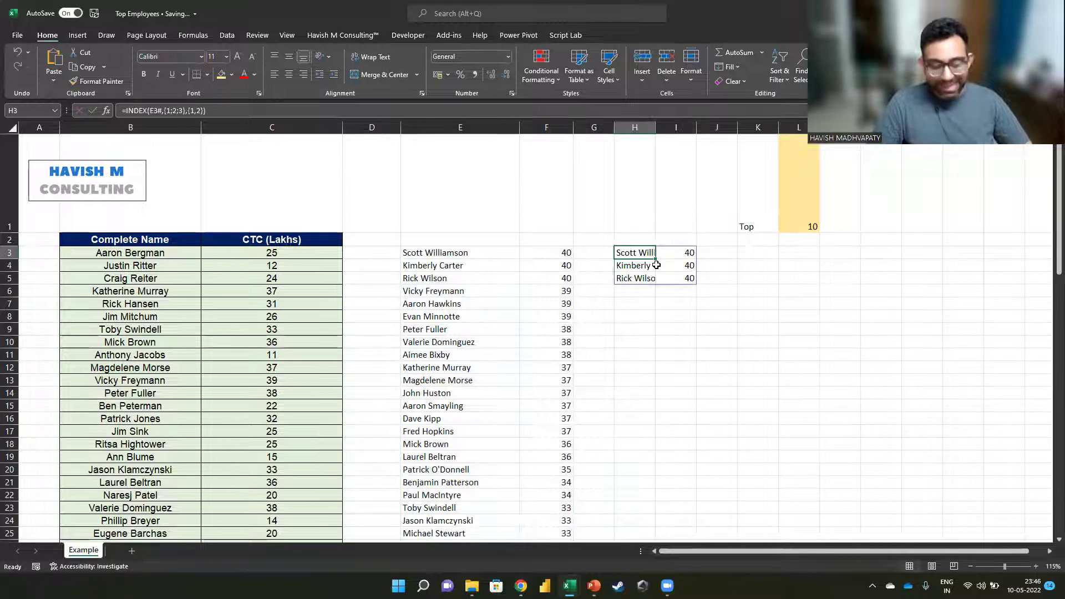
pyautogui.press('F2')
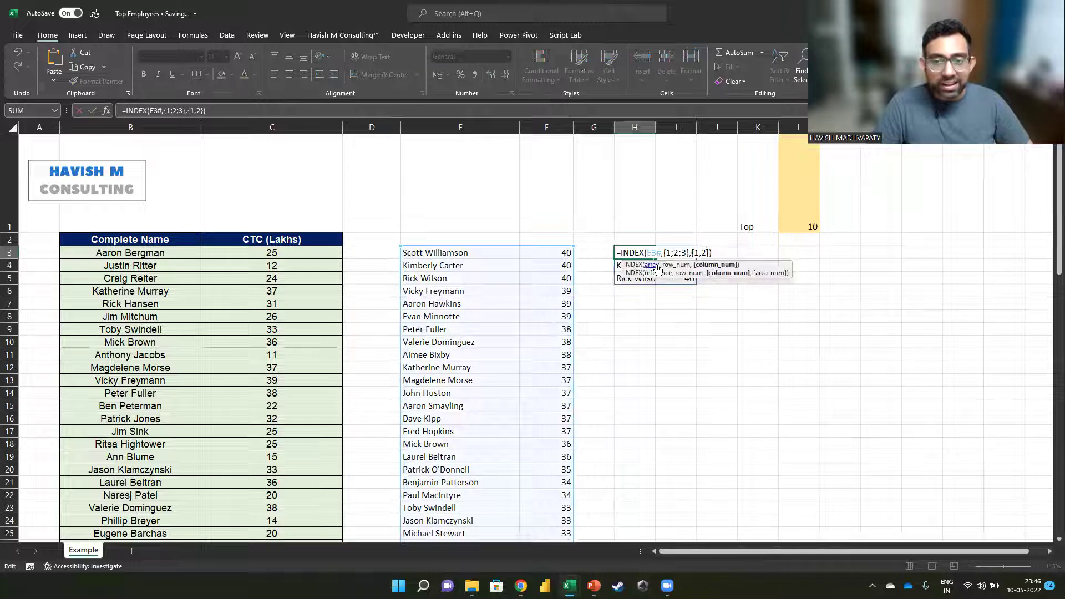
pyautogui.press('Left')
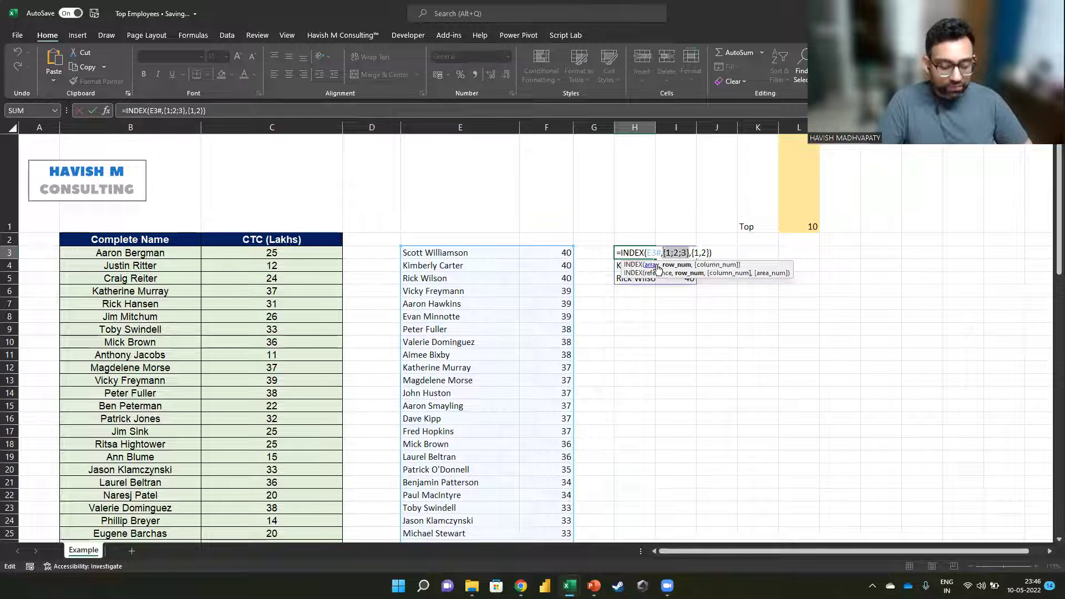
pyautogui.write('seq')
pyautogui.press('Tab')
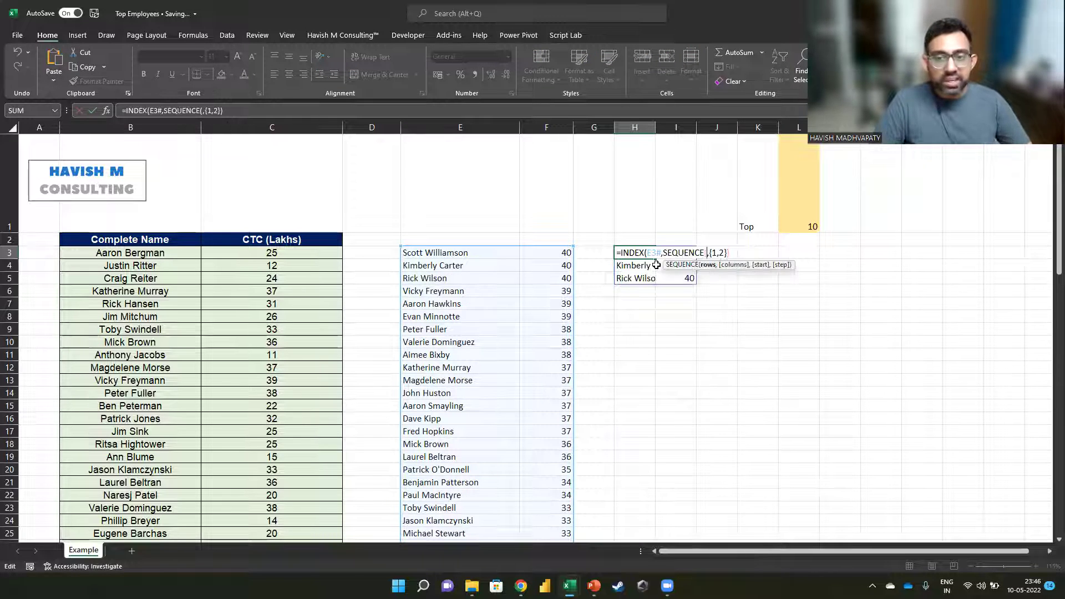
pyautogui.click(807, 180)
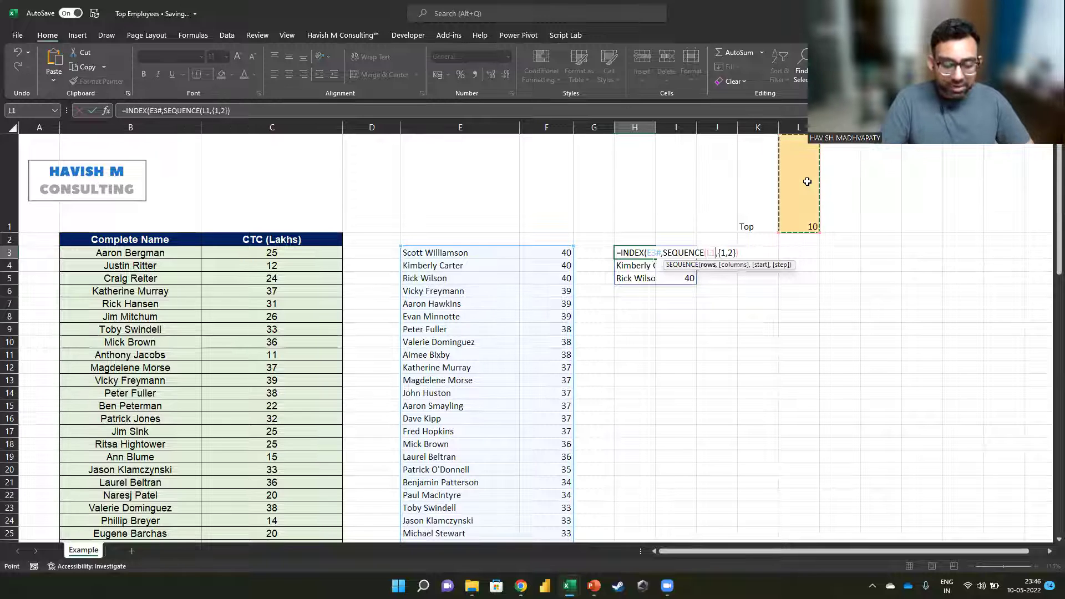
pyautogui.write(')')
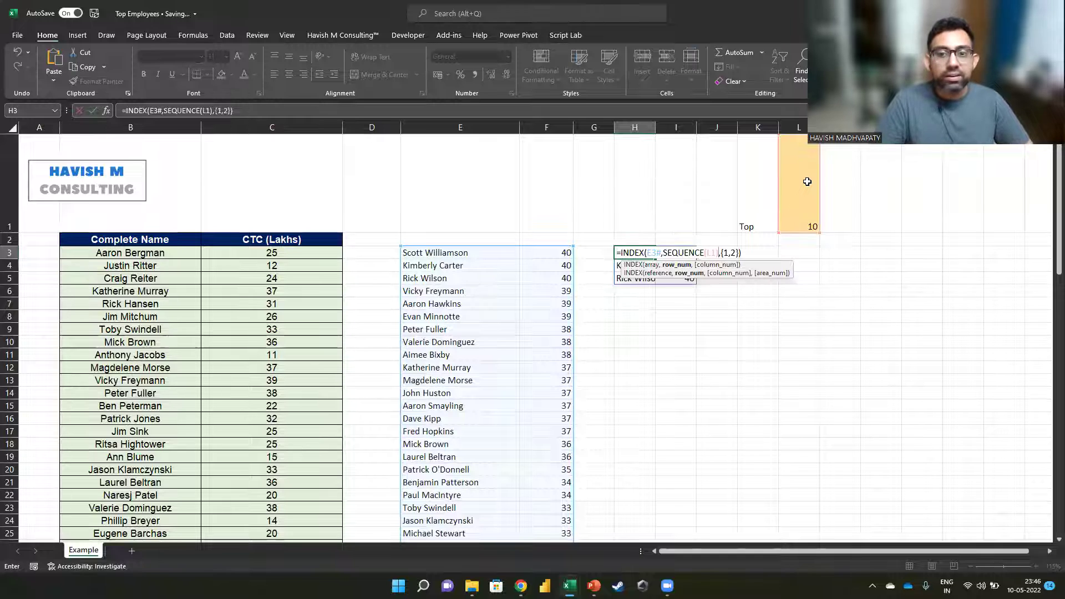
pyautogui.hotkey('ctrl', 'Return')
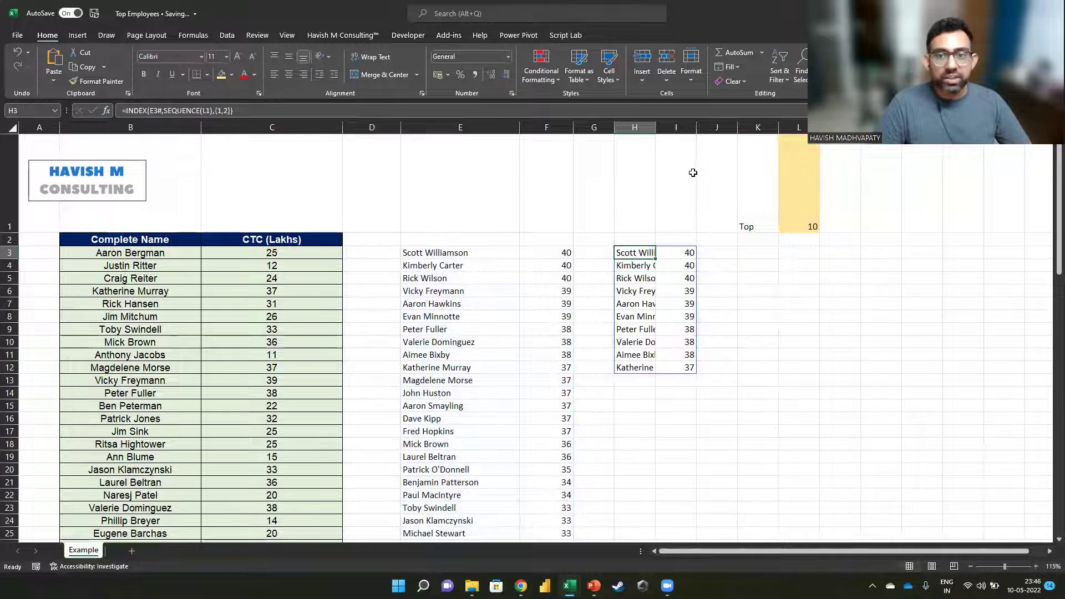
pyautogui.moveTo(655, 127); pyautogui.dragTo(724, 127)
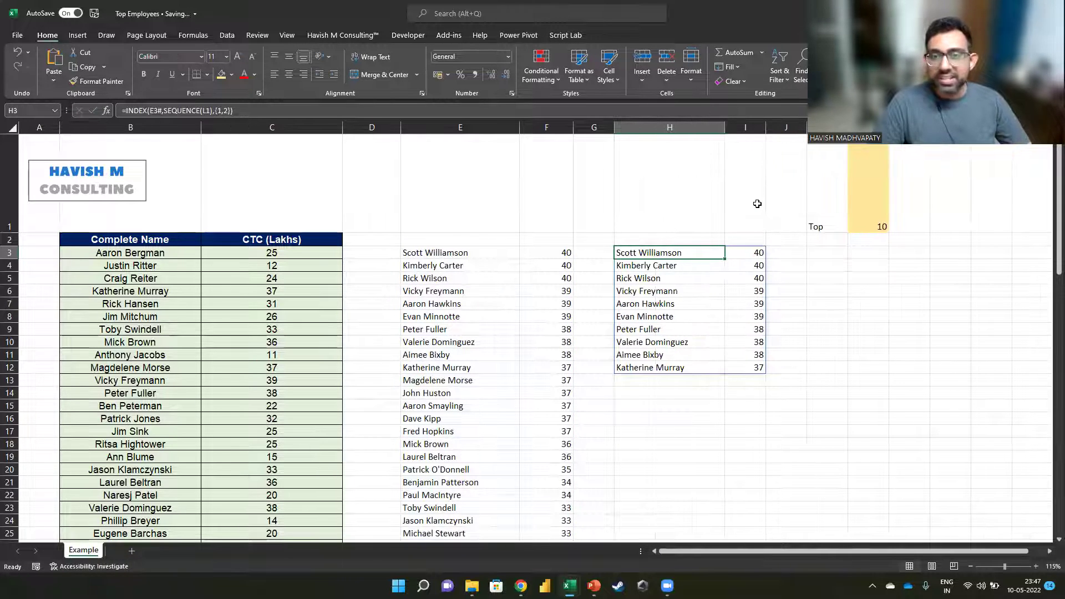
# Step: Try Top values 2, 3, 4 and 5 in cell L1
pyautogui.click(855, 211)
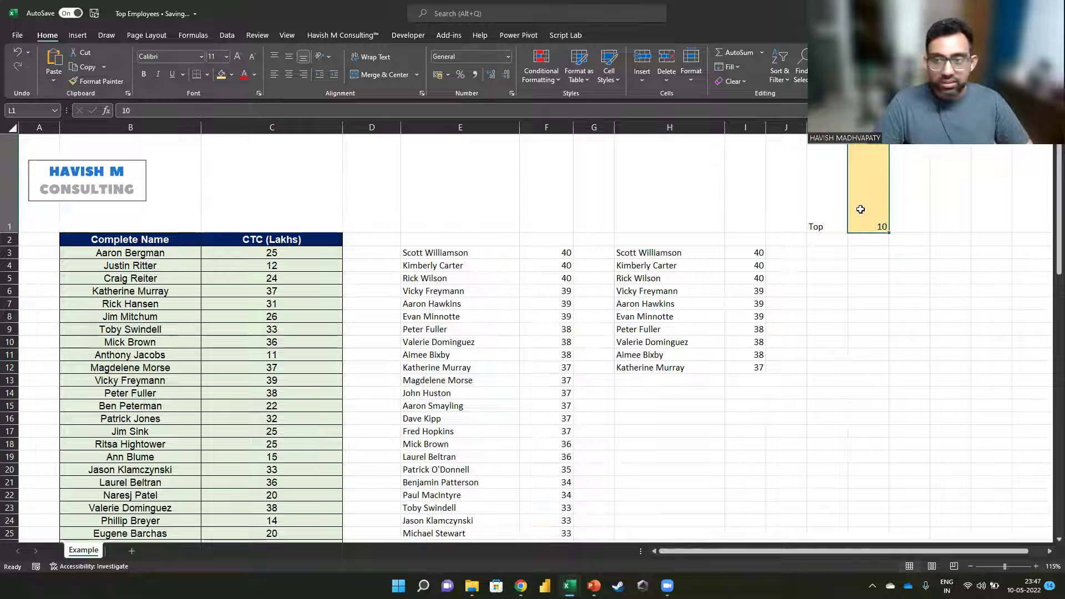
pyautogui.press('Delete')
pyautogui.write('2')
pyautogui.hotkey('ctrl', 'Return')
pyautogui.write('3')
pyautogui.hotkey('ctrl', 'Return')
pyautogui.write('4')
pyautogui.hotkey('ctrl', 'Return')
pyautogui.write('5')
pyautogui.press('Return')
# Step: Delete the separate top-list formula in H3
pyautogui.press('Down')
pyautogui.press('Left')
pyautogui.press('Left')
pyautogui.press('Left')
pyautogui.press('Left')
pyautogui.press('Left')
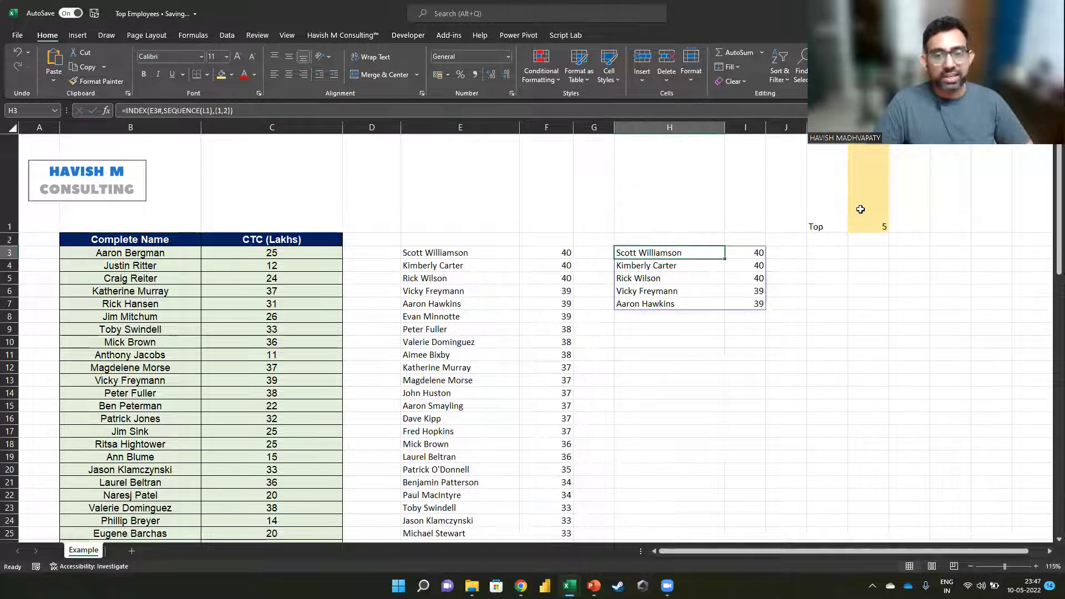
pyautogui.press('Right')
pyautogui.press('F2')
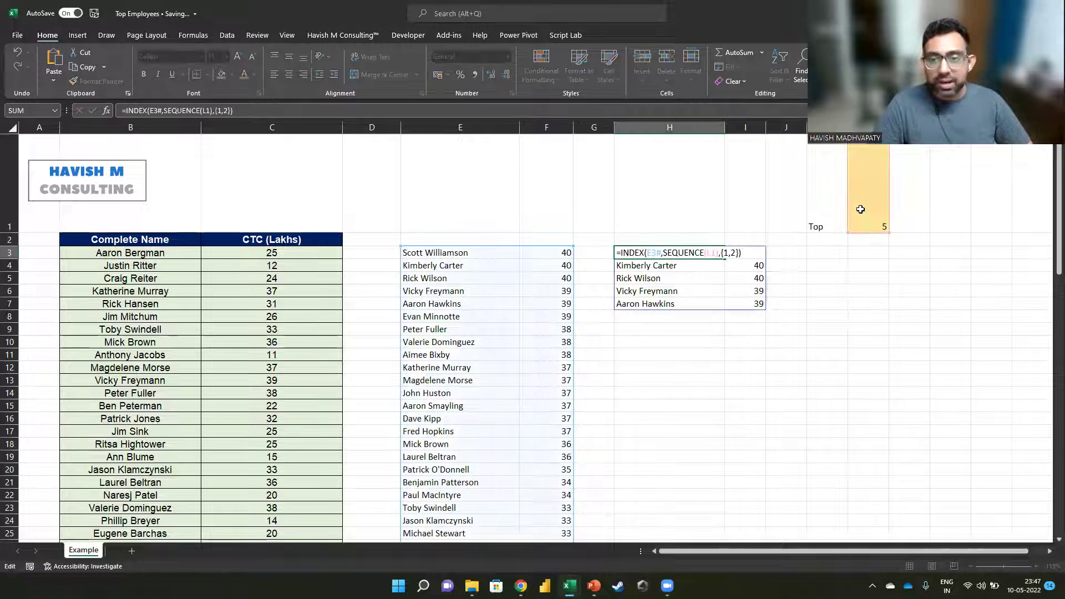
pyautogui.press('Escape')
pyautogui.press('Delete')
# Step: Change E3 to =INDEX(SORTBY(B3:C83,C3:C83,-1),SEQUENCE(L1),{1,2}) so it spills the top rows
pyautogui.press('Left')
pyautogui.press('Left')
pyautogui.press('Left')
pyautogui.press('F2')
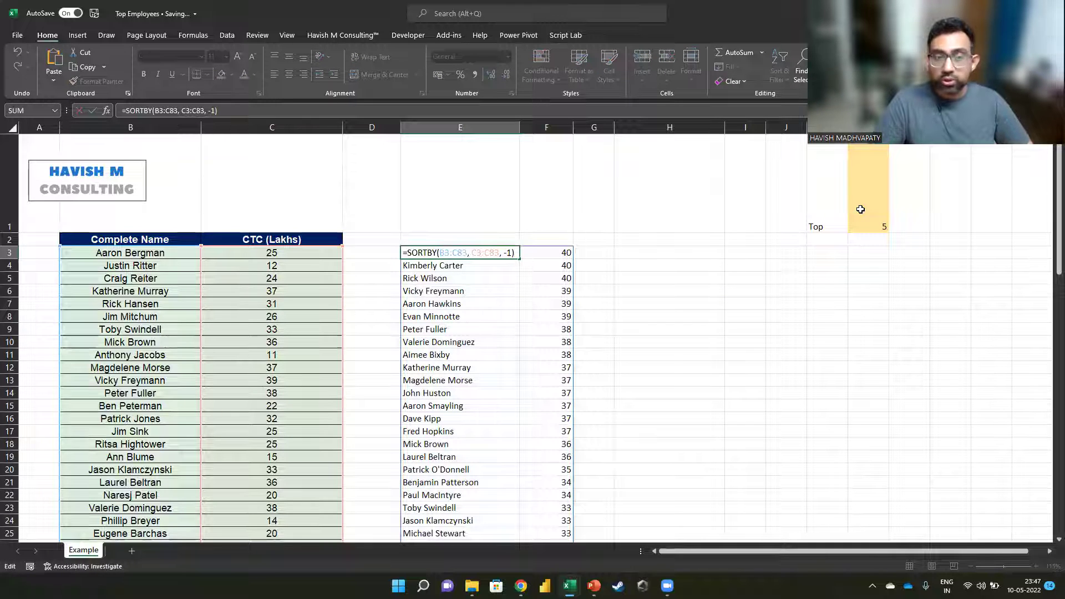
pyautogui.press('Home')
pyautogui.press('Right')
pyautogui.write('INDEX(')
pyautogui.press('End')
pyautogui.write(',')
pyautogui.hotkey('alt', 'Return')
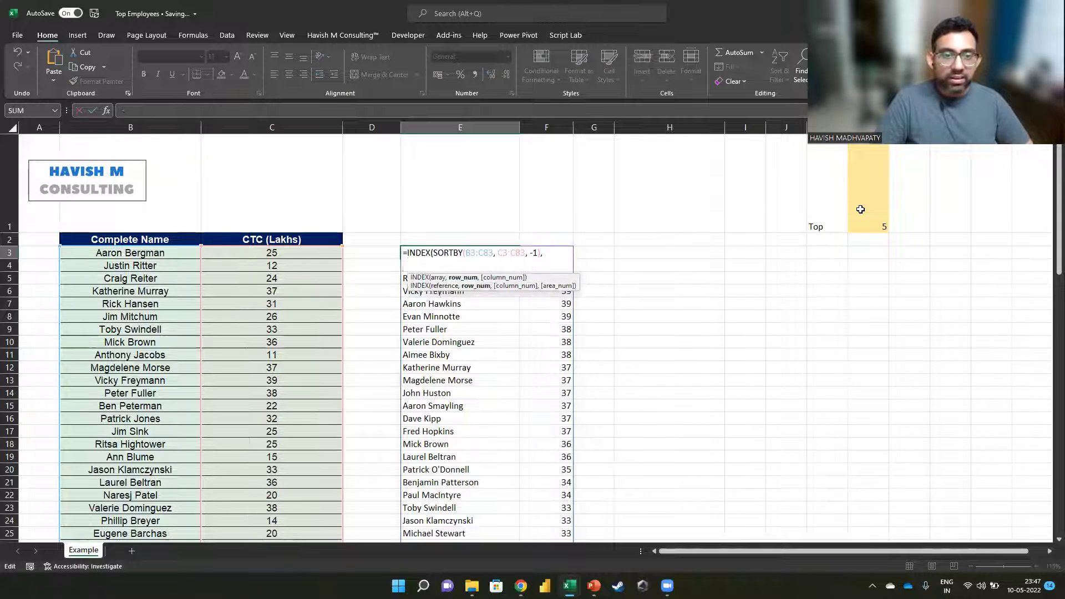
pyautogui.write('se')
pyautogui.press('Down')
pyautogui.press('Down')
pyautogui.press('Down')
pyautogui.press('Tab')
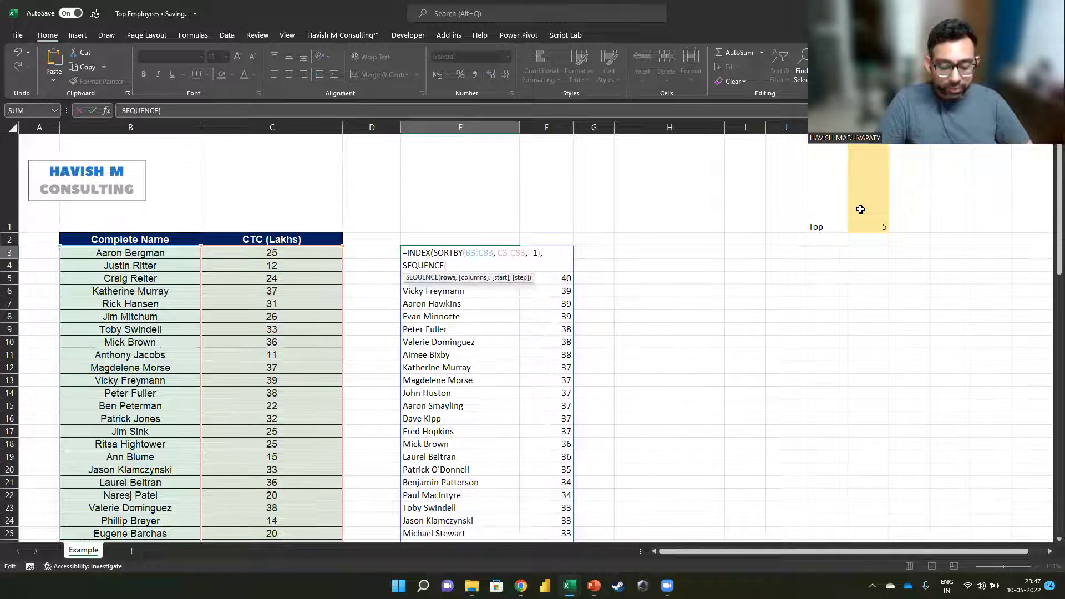
pyautogui.click(861, 209)
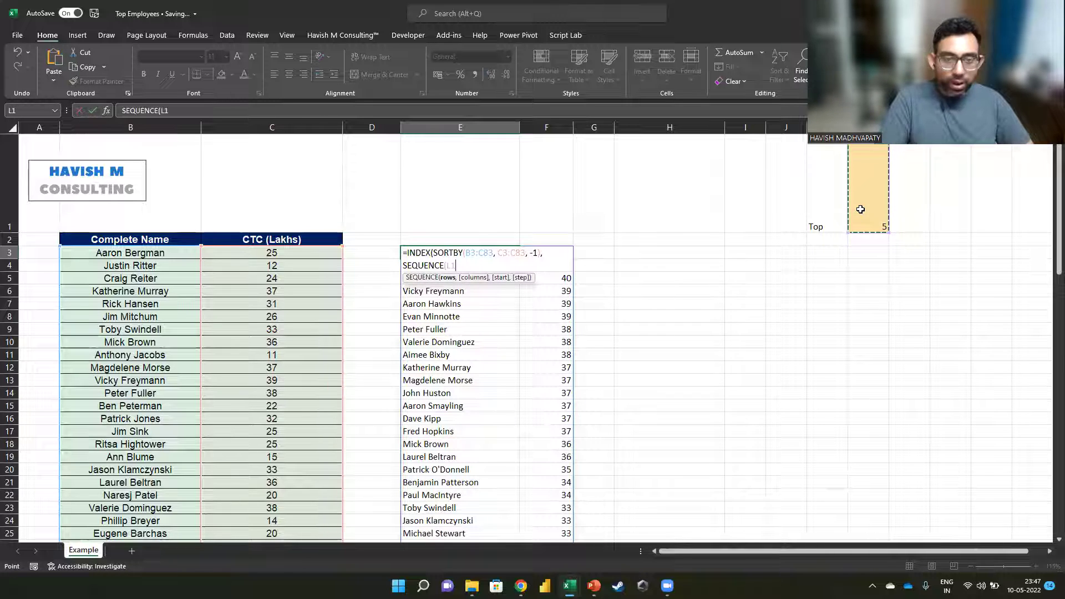
pyautogui.write('), ')
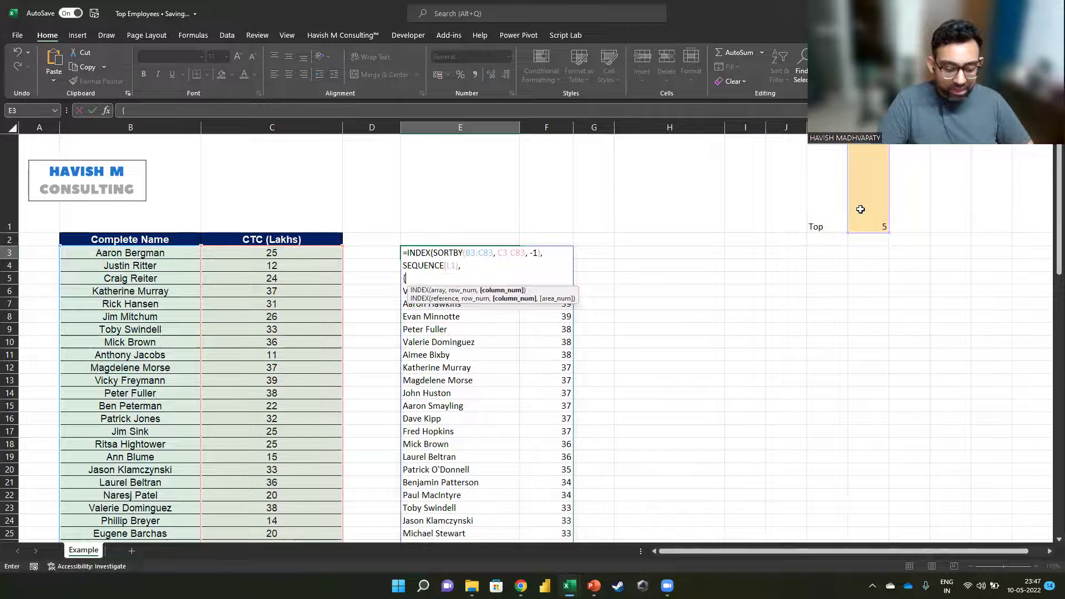
pyautogui.write('{1,2}')
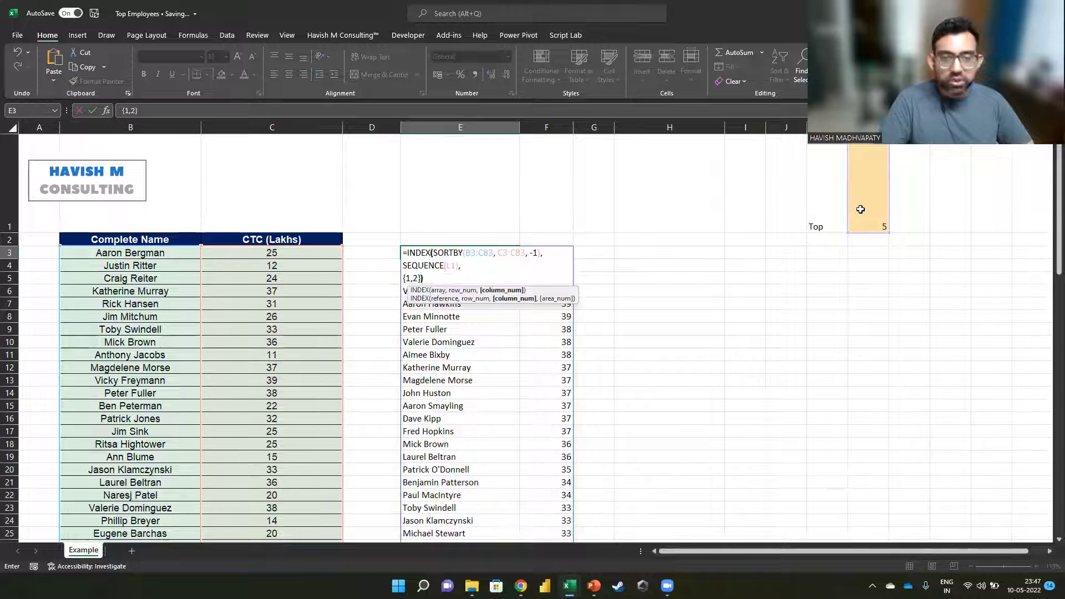
pyautogui.write(')')
pyautogui.press('Return')
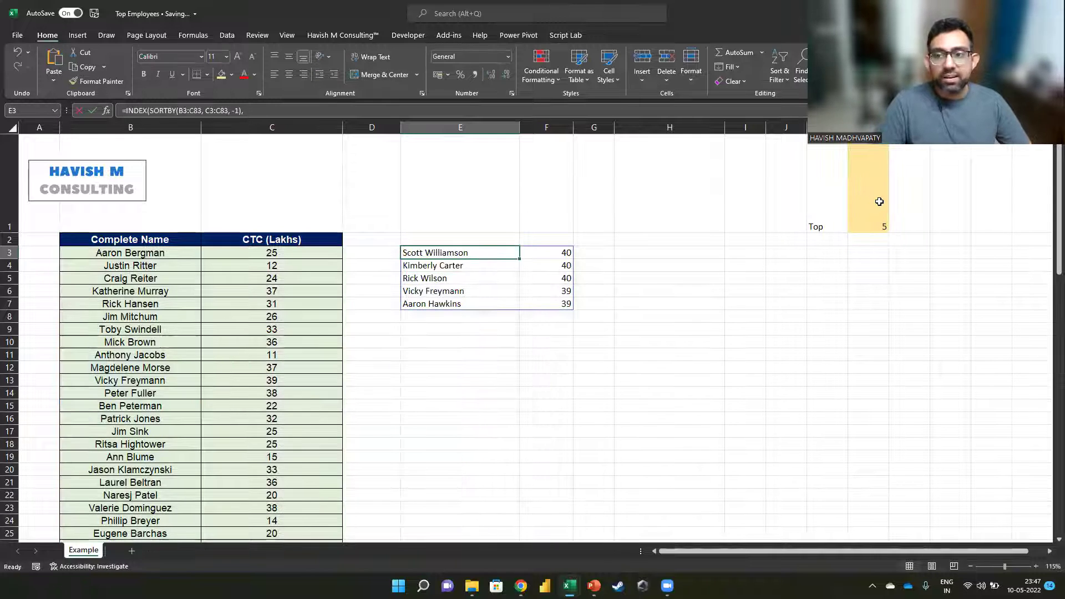
# Step: Test L1 with 10, then undo back to 5
pyautogui.click(879, 201)
pyautogui.write('10')
pyautogui.press('Return')
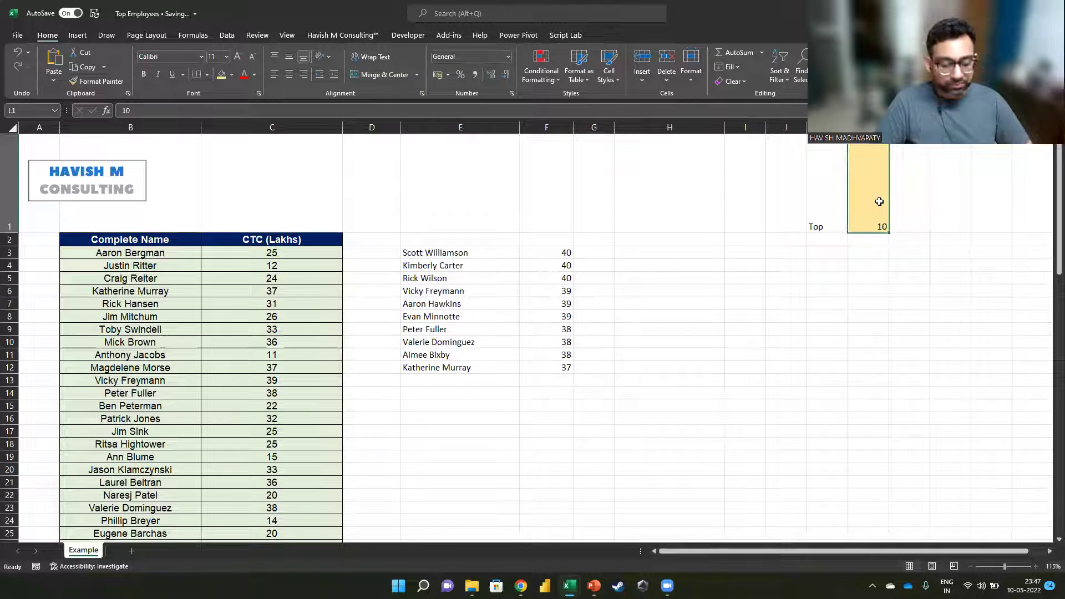
pyautogui.hotkey('ctrl', 'z')
pyautogui.doubleClick(880, 202)
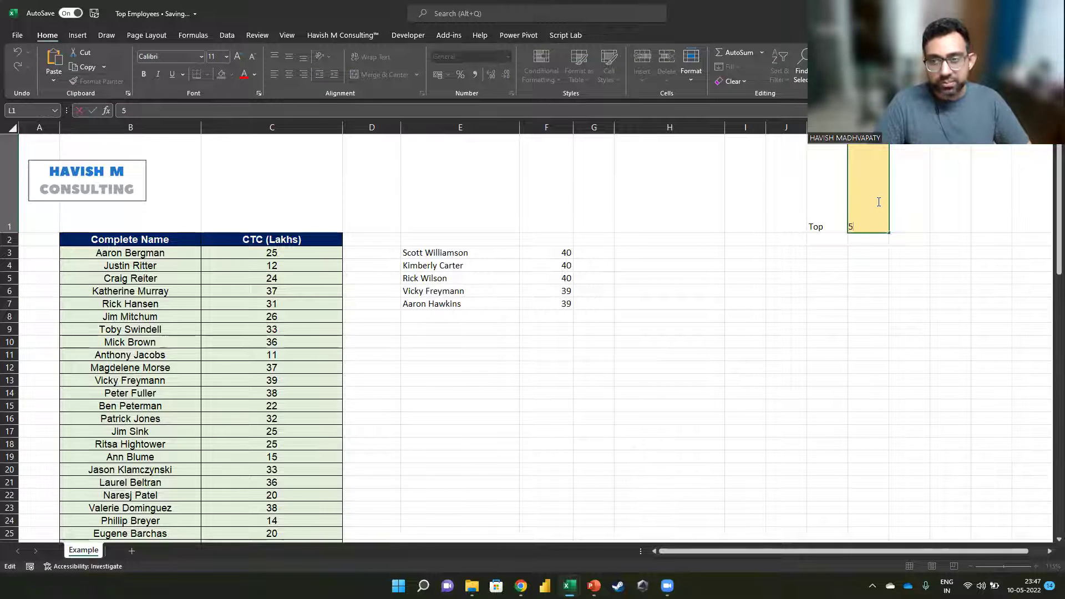
pyautogui.press('Escape')
pyautogui.press('Left')
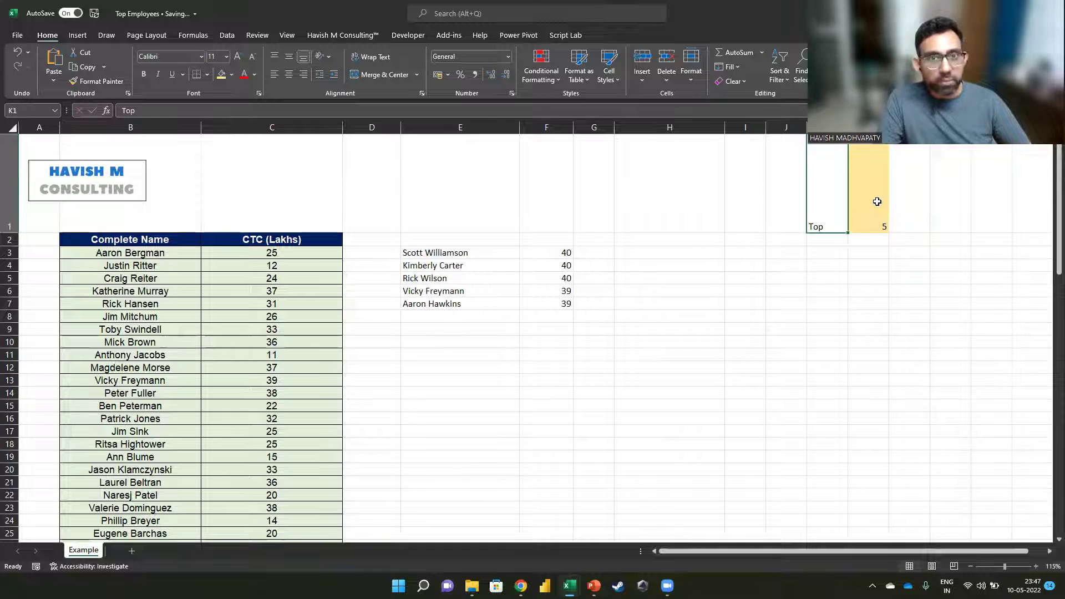
# Step: Restrict L1 with Data Validation to a dropdown list of 1 through 10
pyautogui.click(877, 201)
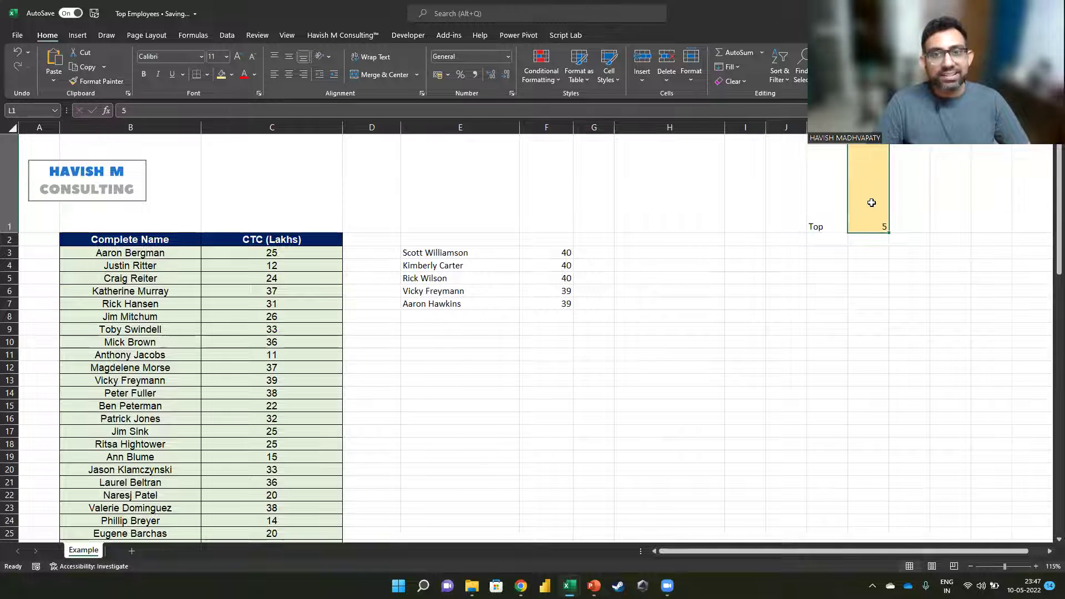
pyautogui.click(227, 35)
pyautogui.click(689, 83)
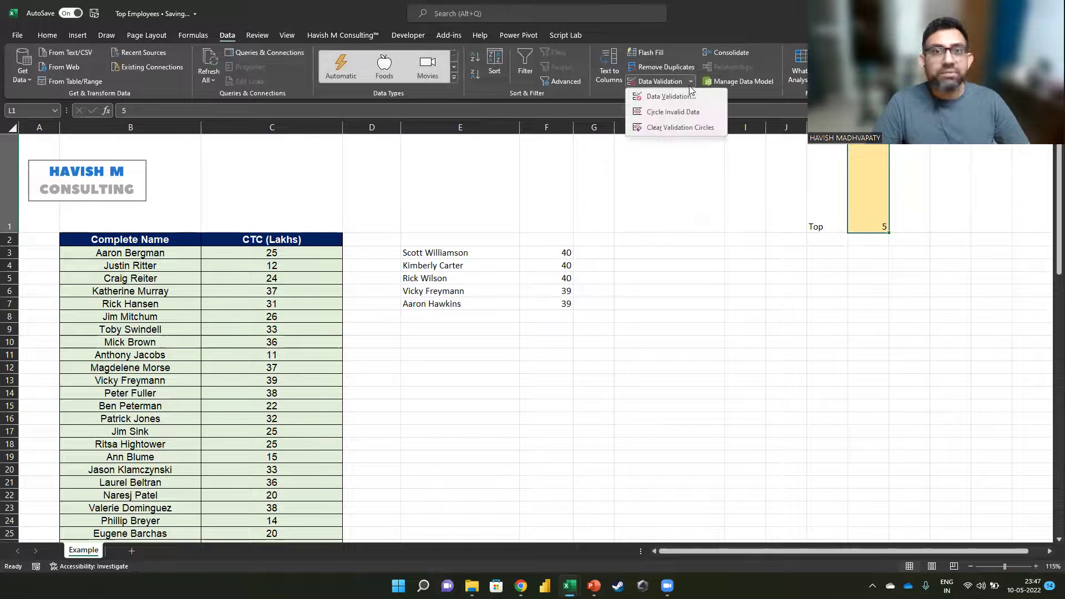
pyautogui.click(681, 97)
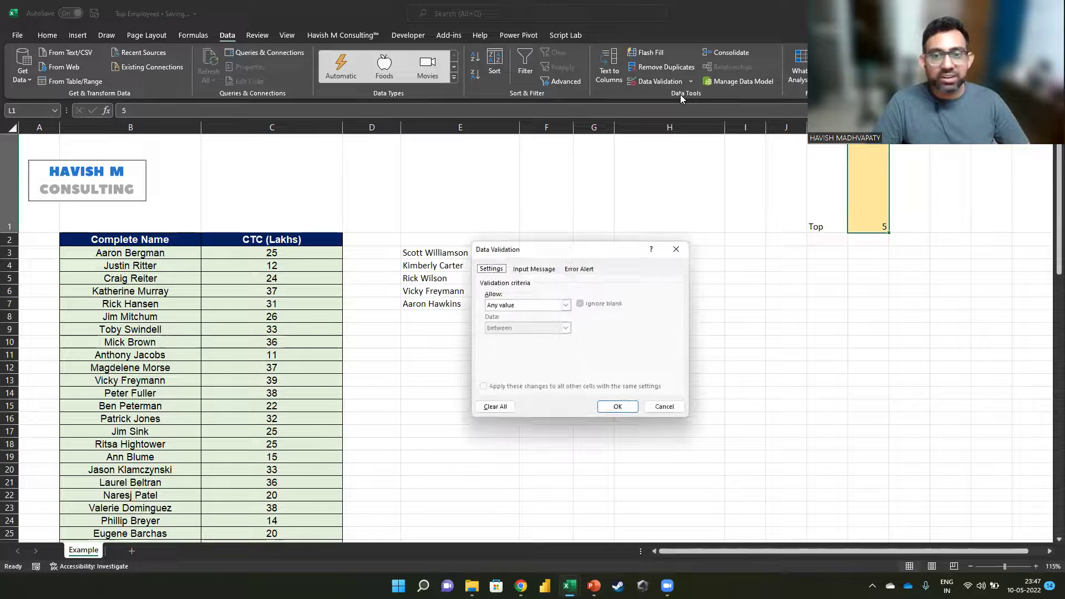
pyautogui.click(553, 306)
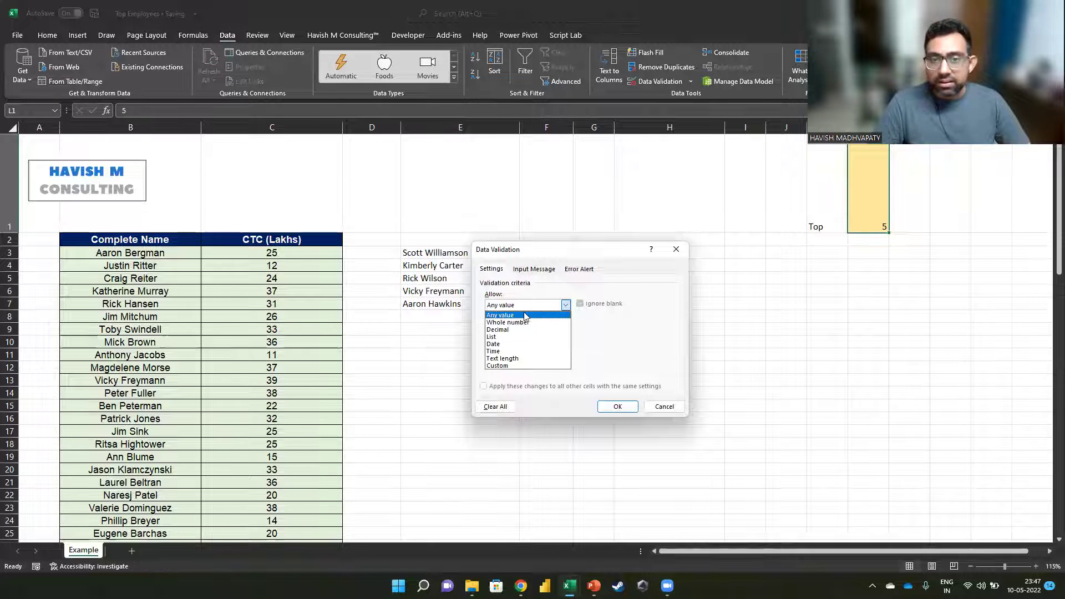
pyautogui.click(502, 337)
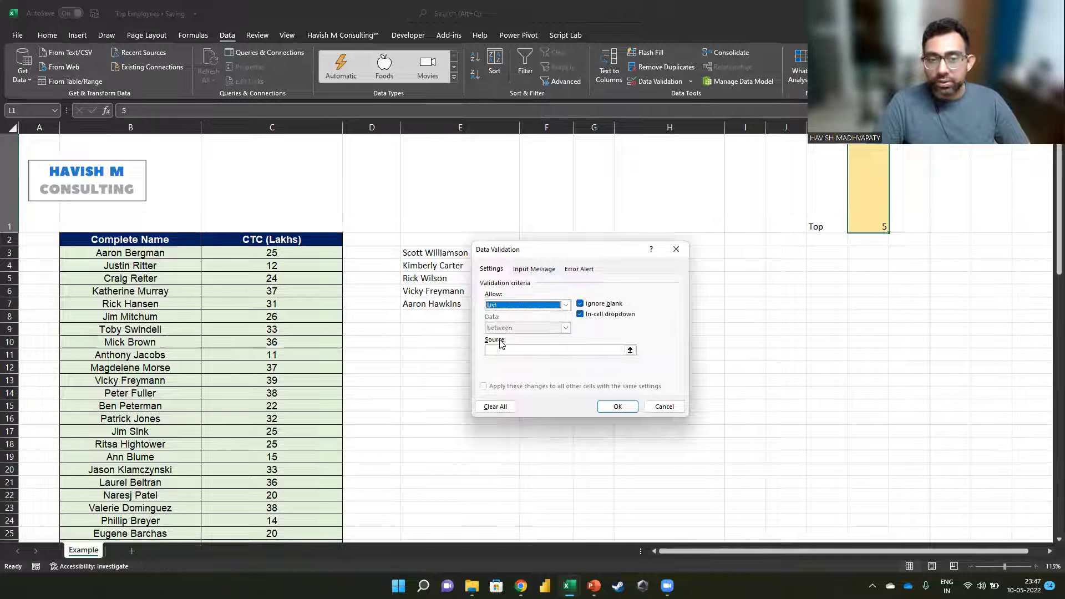
pyautogui.click(503, 350)
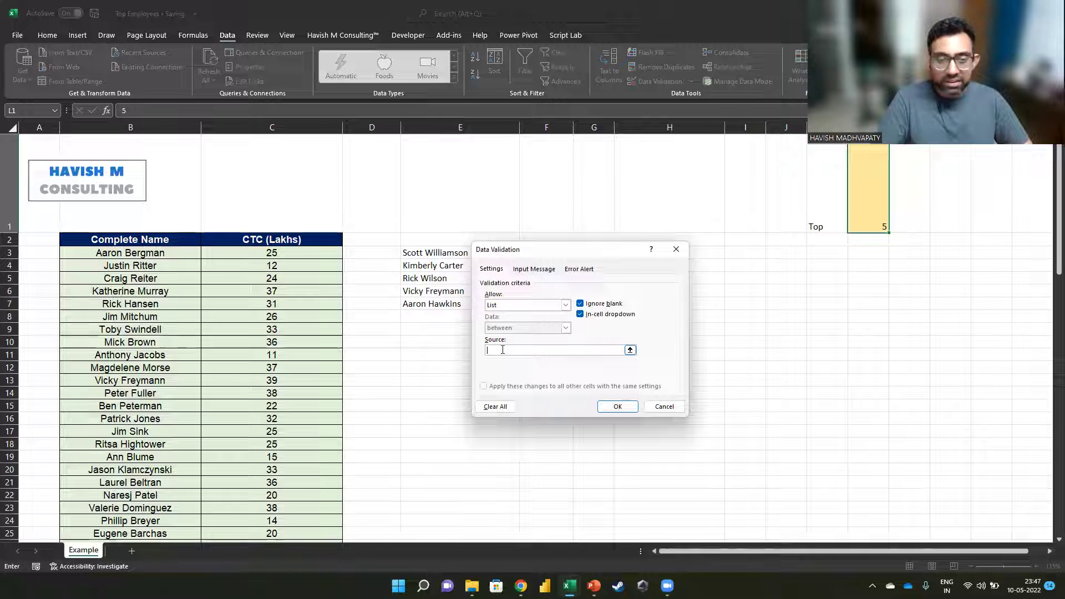
pyautogui.write('1,2,3,4,5,6,')
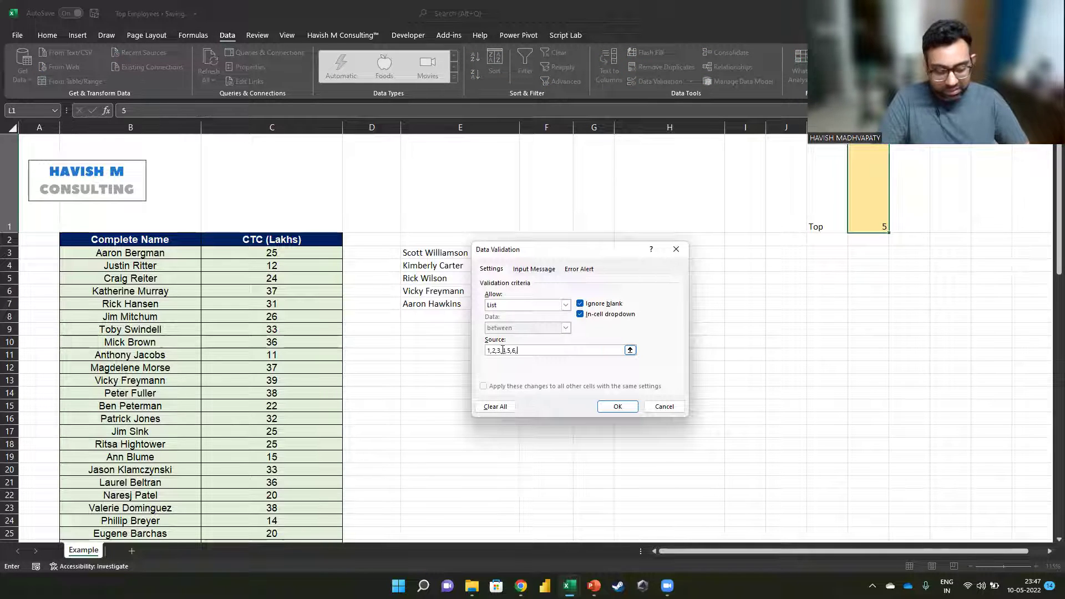
pyautogui.write('7,8,9,10')
pyautogui.press('Return')
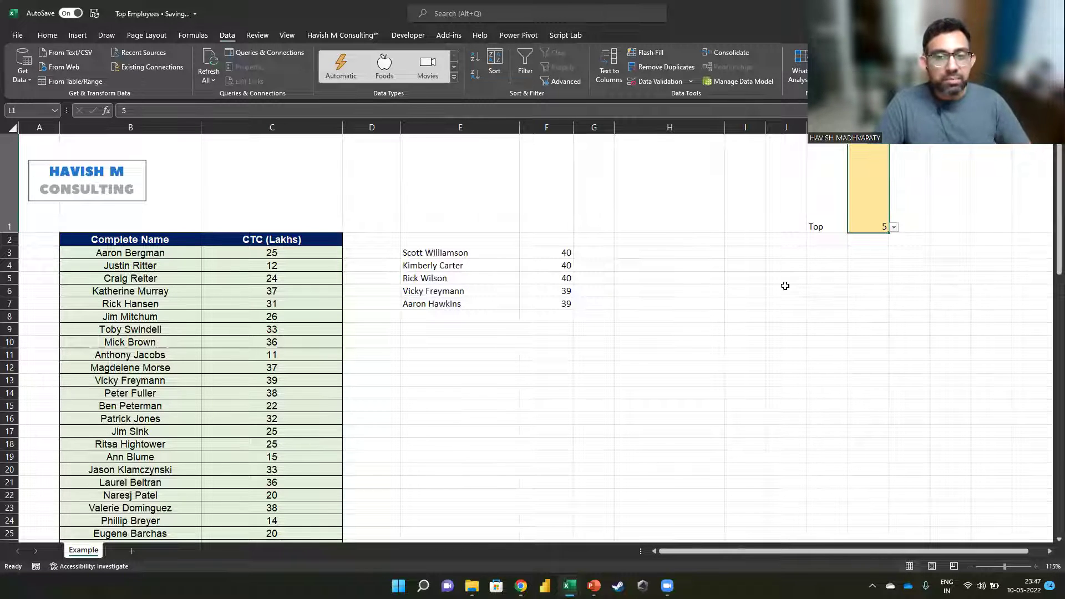
# Step: Pick 7, then 8, from the Top dropdown
pyautogui.click(893, 228)
pyautogui.click(871, 270)
pyautogui.click(893, 228)
pyautogui.click(865, 279)
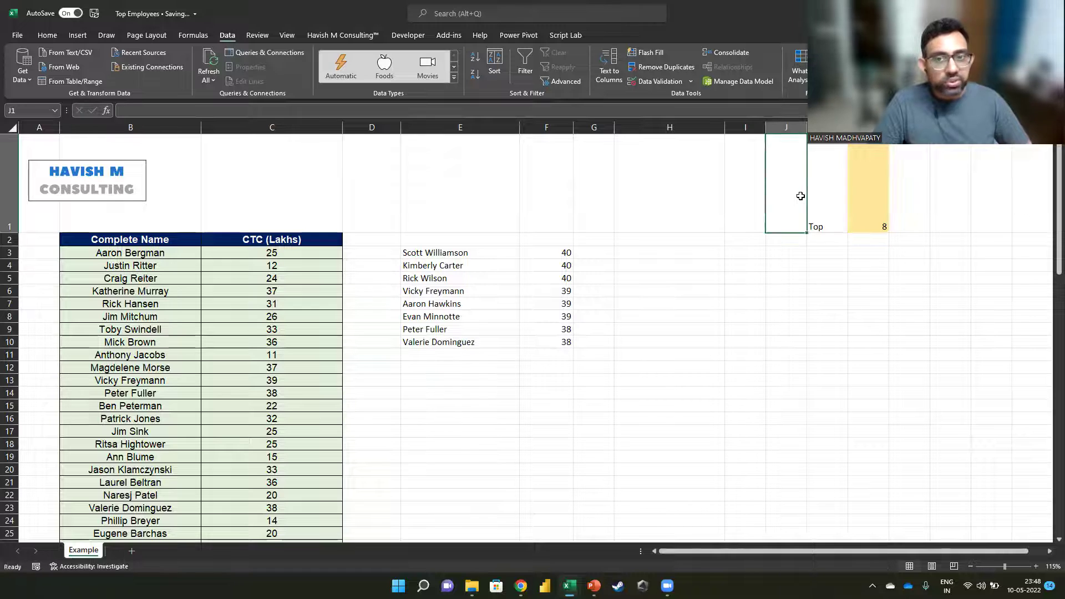
# Step: Move the Top label and value block down one row to K2:L2
pyautogui.moveTo(827, 239); pyautogui.dragTo(868, 216)
pyautogui.hotkey('ctrl', 'c')
pyautogui.press('Return')
pyautogui.press('Right')
pyautogui.press('Right')
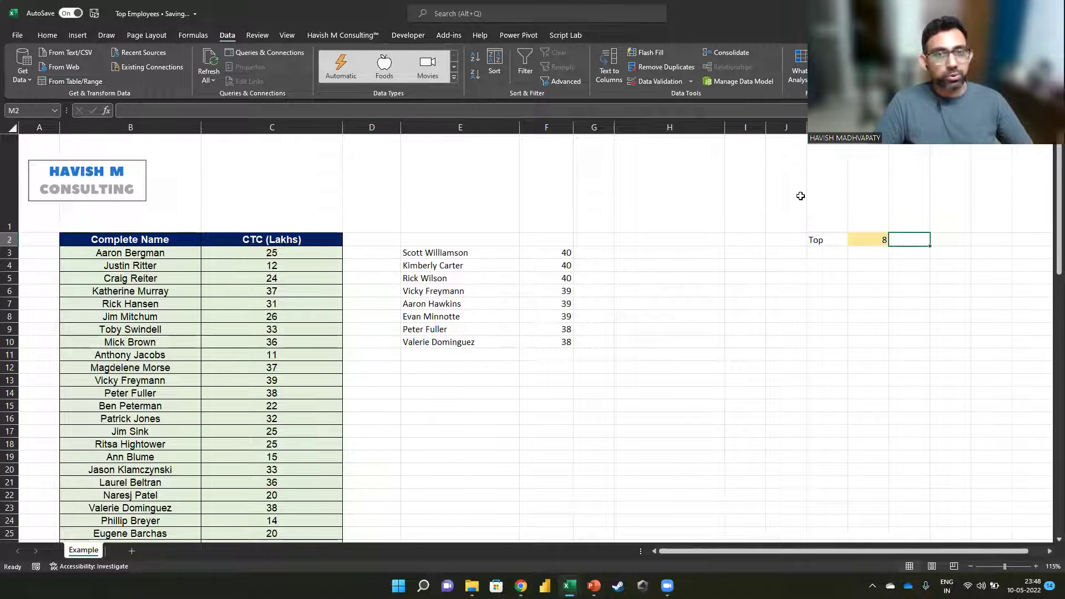
pyautogui.press('Left')
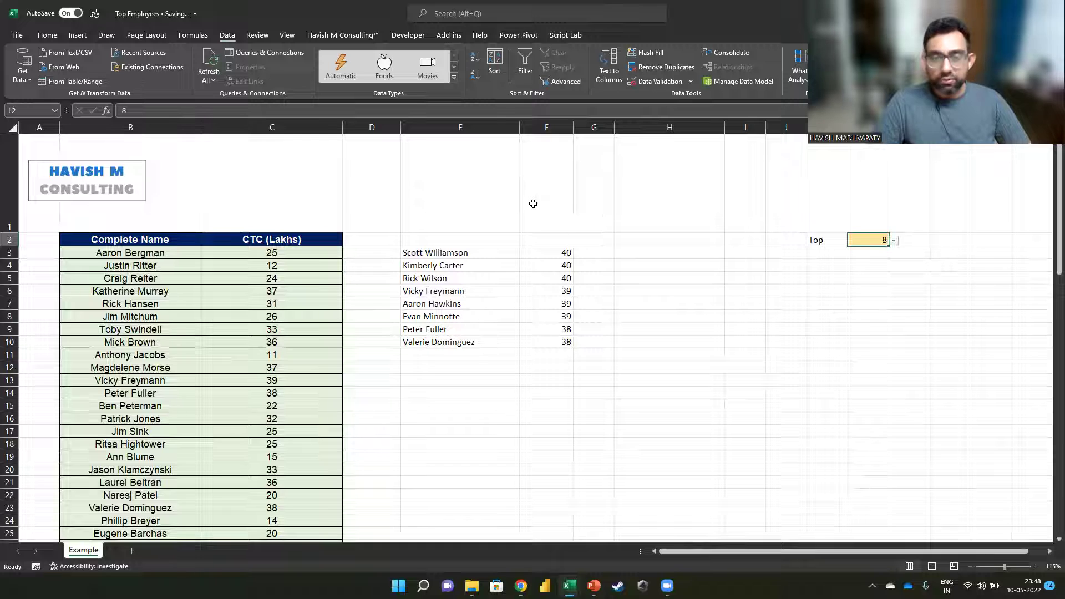
pyautogui.click(414, 37)
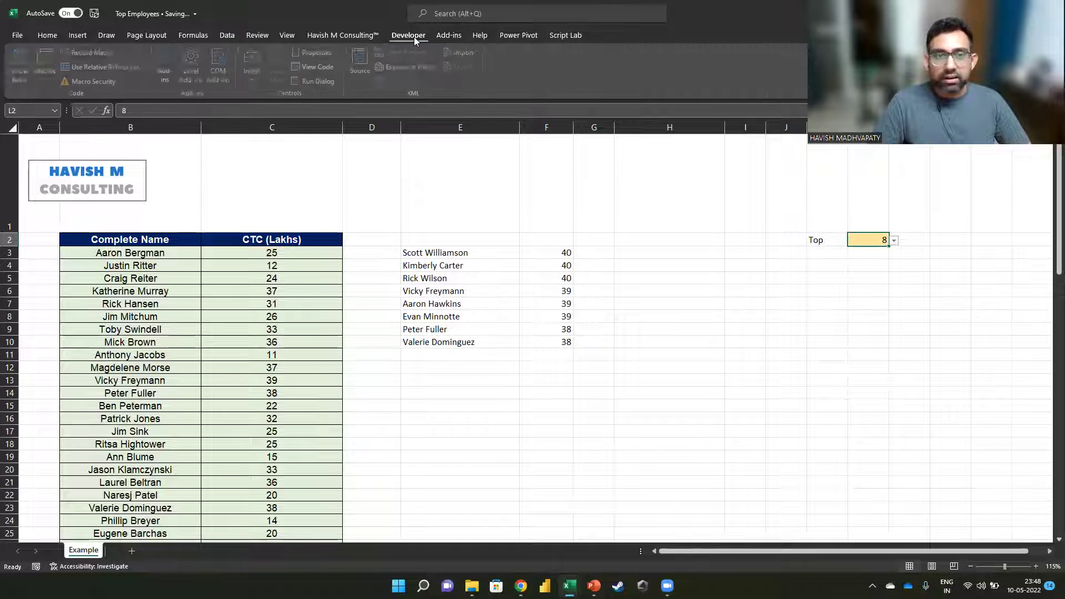
pyautogui.click(17, 37)
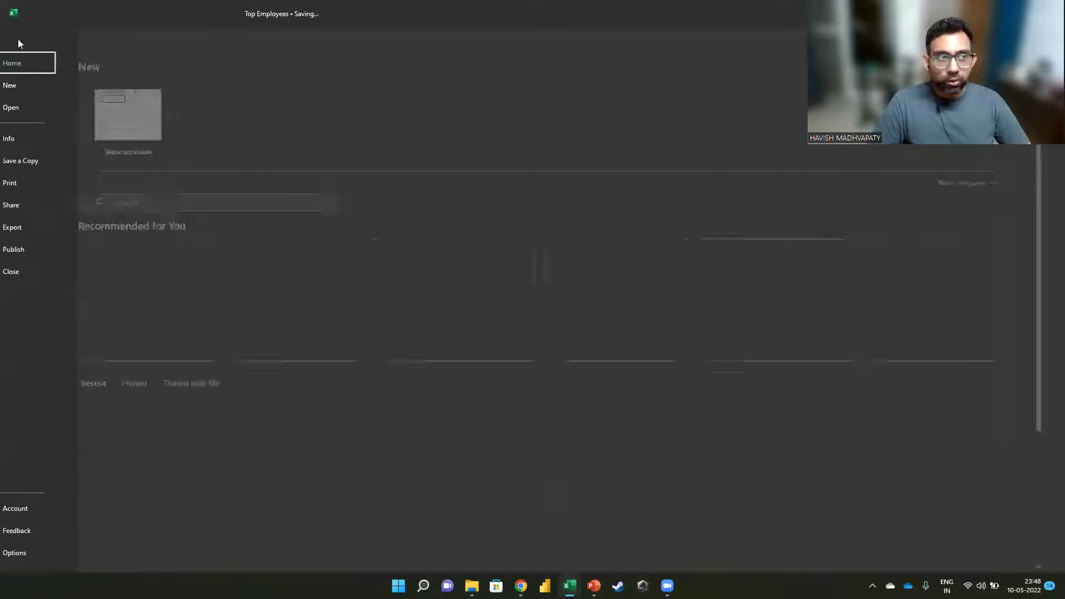
pyautogui.click(42, 553)
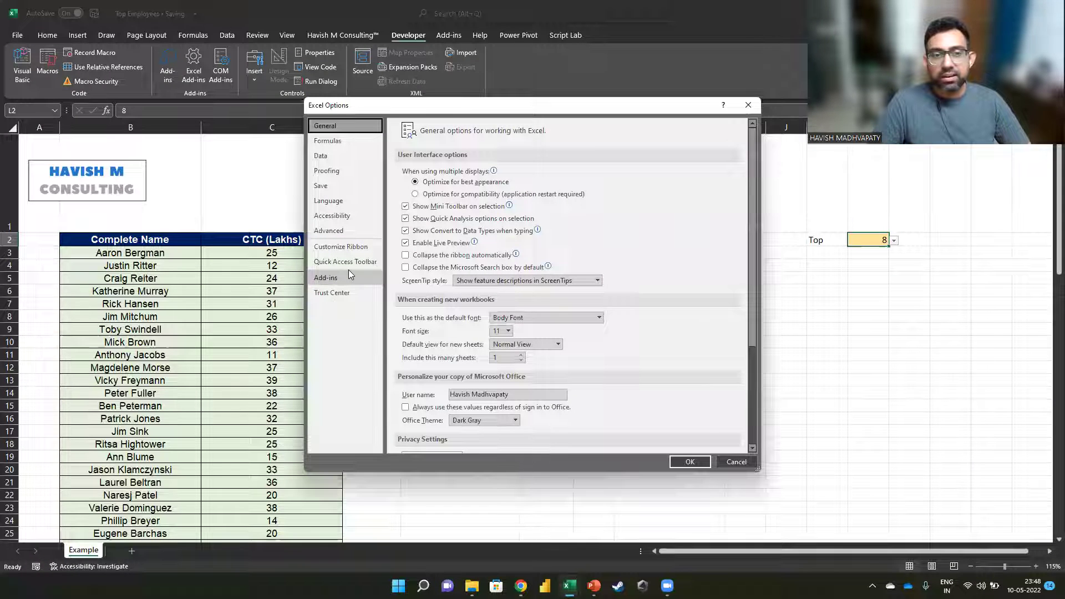
pyautogui.click(341, 246)
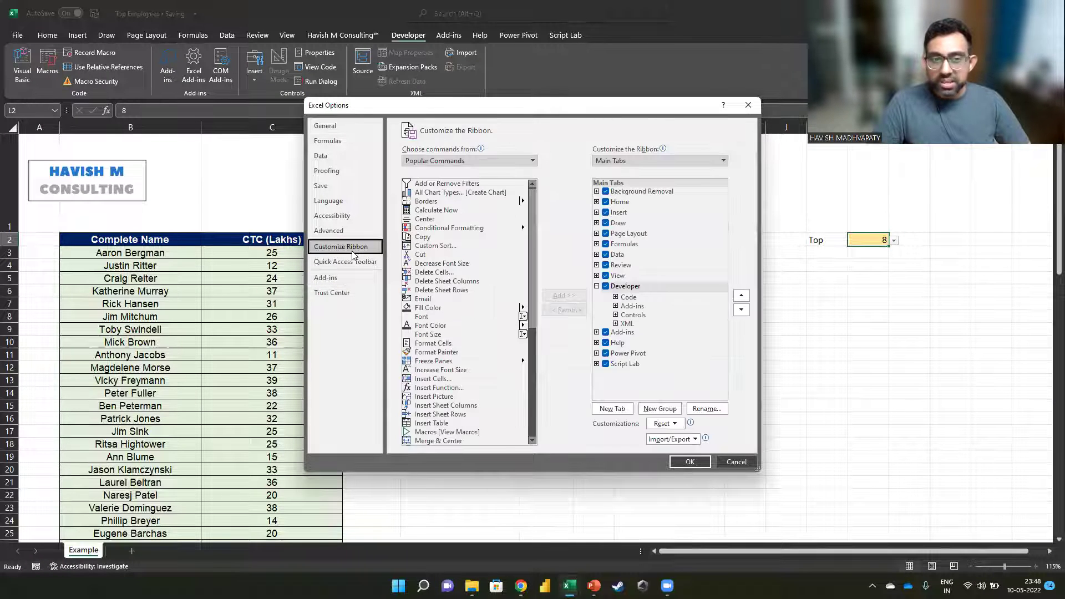
pyautogui.click(636, 292)
pyautogui.click(636, 289)
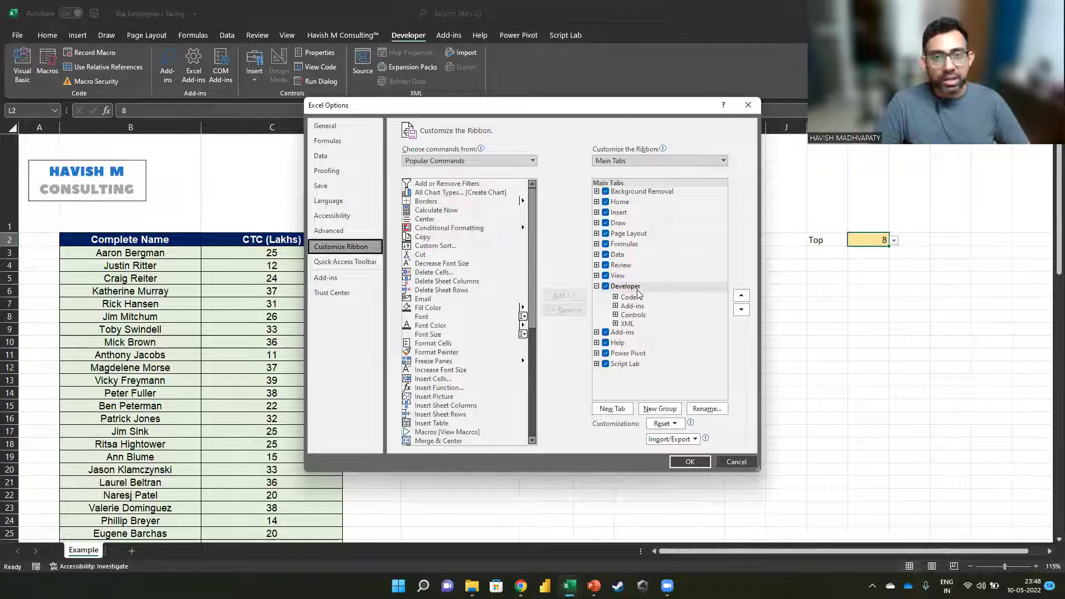
pyautogui.click(690, 462)
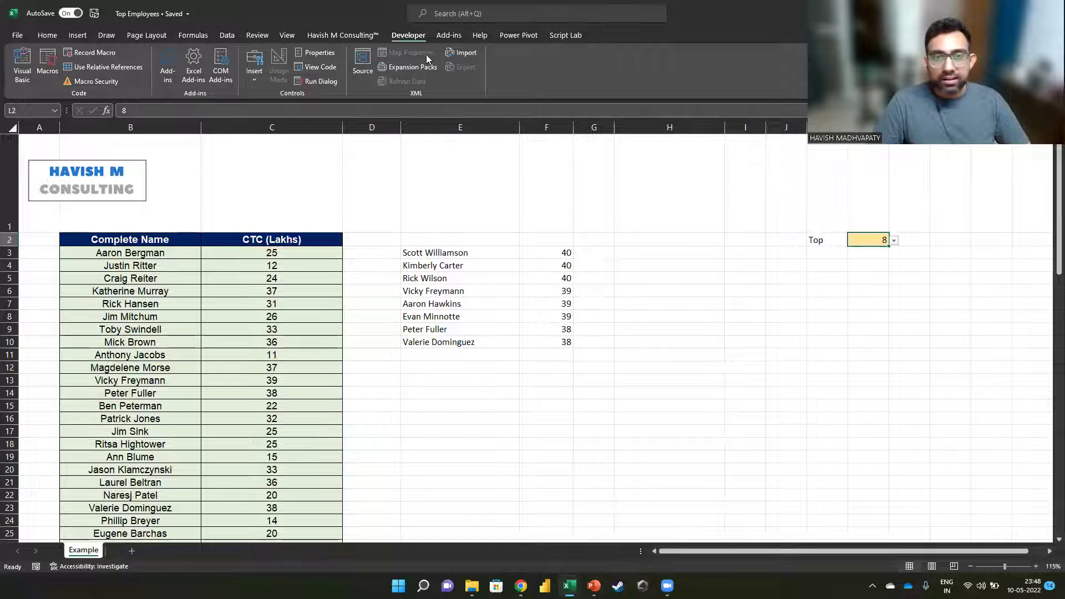
# Step: Draw a Form Control spin button just below the Top cell
pyautogui.click(261, 83)
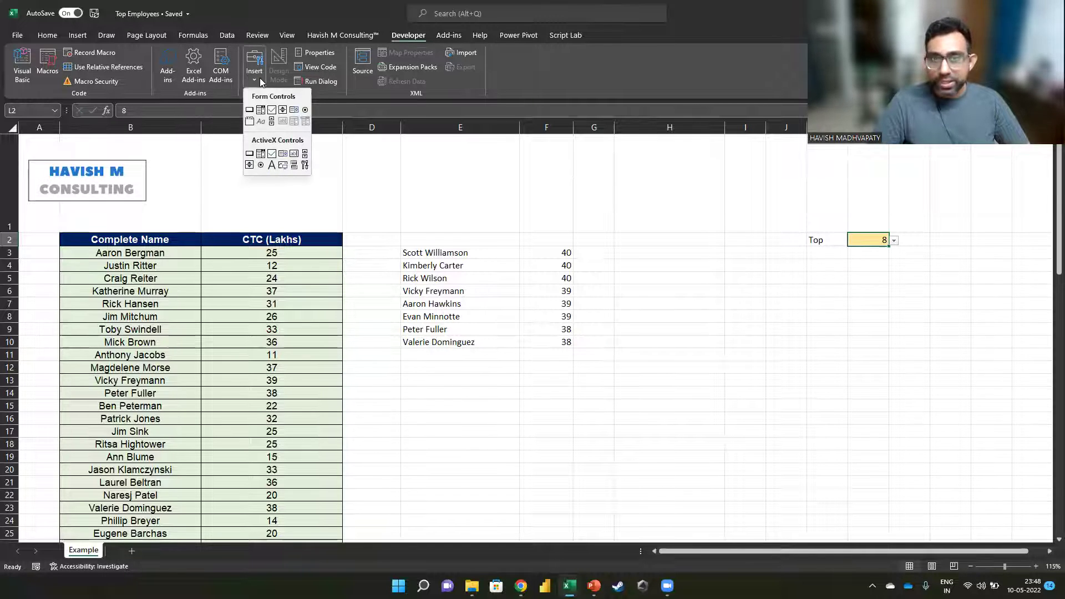
pyautogui.click(283, 110)
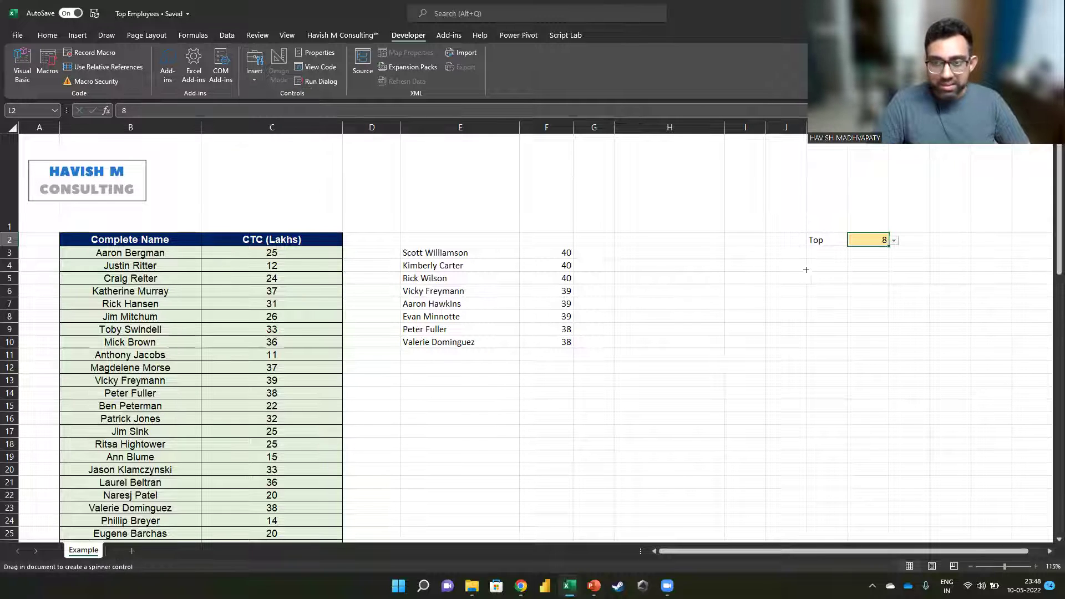
pyautogui.moveTo(847, 258); pyautogui.dragTo(888, 306)
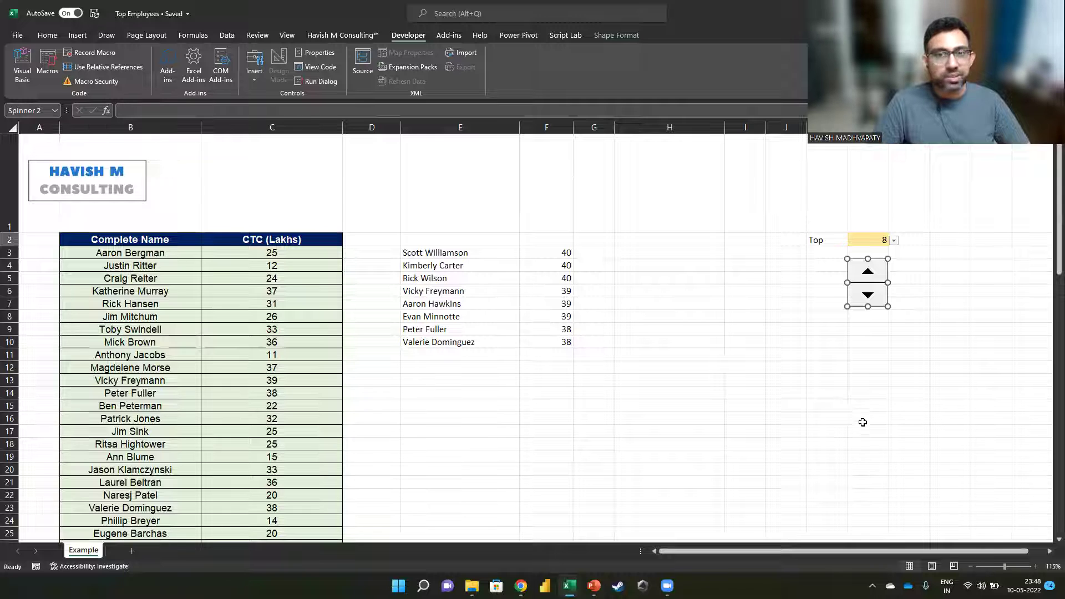
# Step: Format the spin button: current value 1, minimum 1, maximum 15, step 1, linked to L5
pyautogui.rightClick(864, 287)
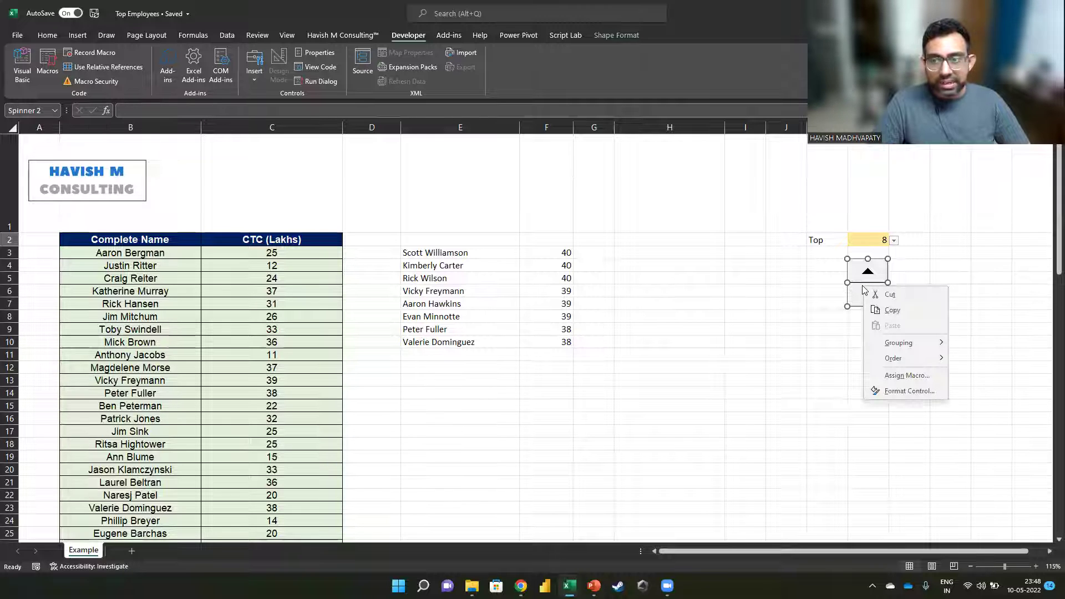
pyautogui.click(883, 390)
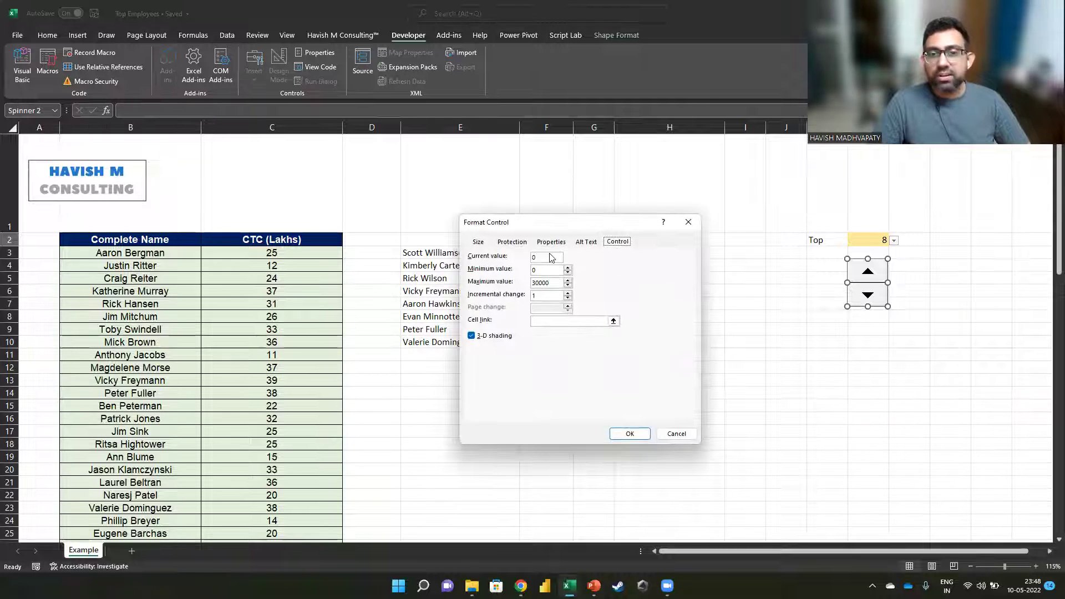
pyautogui.write('1')
pyautogui.press('Tab')
pyautogui.write('15')
pyautogui.press('Tab')
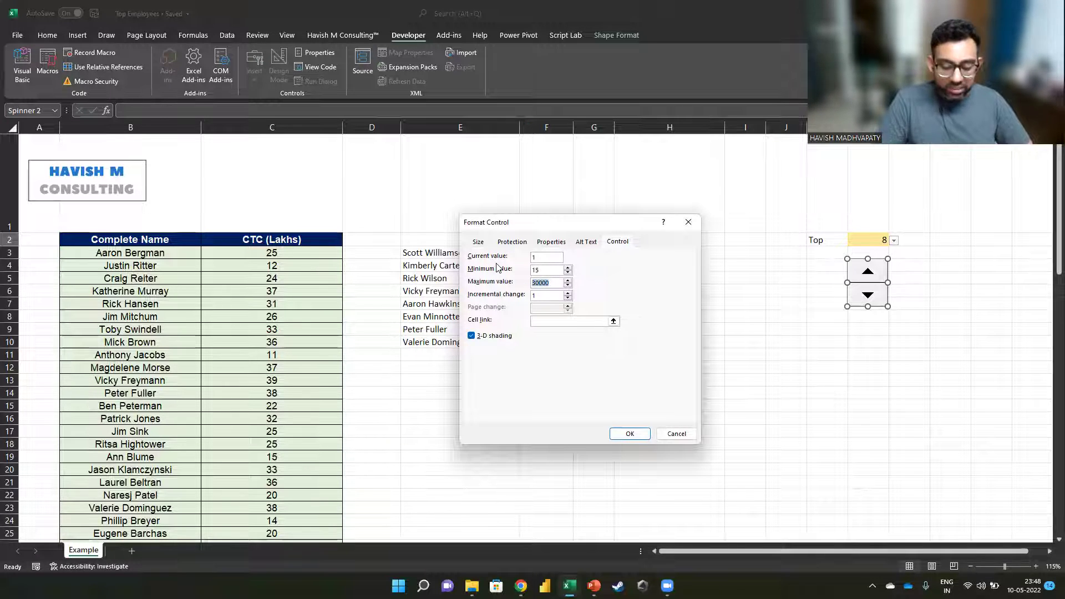
pyautogui.hotkey('shift', 'Tab')
pyautogui.press('Tab')
pyautogui.write('15')
pyautogui.press('Tab')
pyautogui.press('Tab')
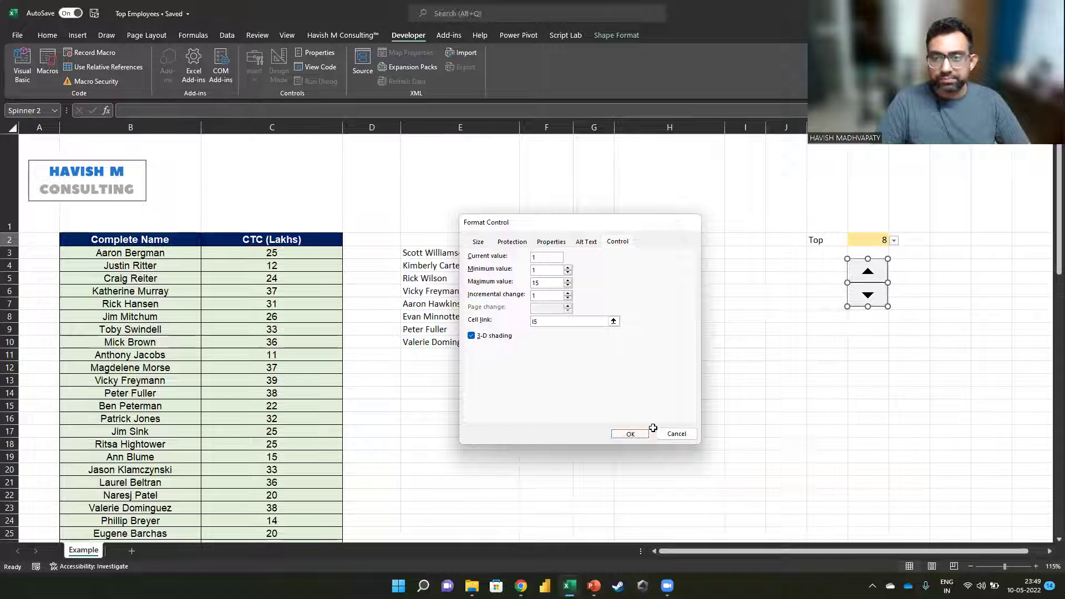
pyautogui.click(630, 433)
pyautogui.click(897, 354)
# Step: Move the spin button below L5 and fill cell L5 green
pyautogui.keyDown('ctrl'); pyautogui.click(869, 294); pyautogui.keyUp('ctrl')
pyautogui.moveTo(870, 275); pyautogui.dragTo(872, 316)
pyautogui.click(873, 278)
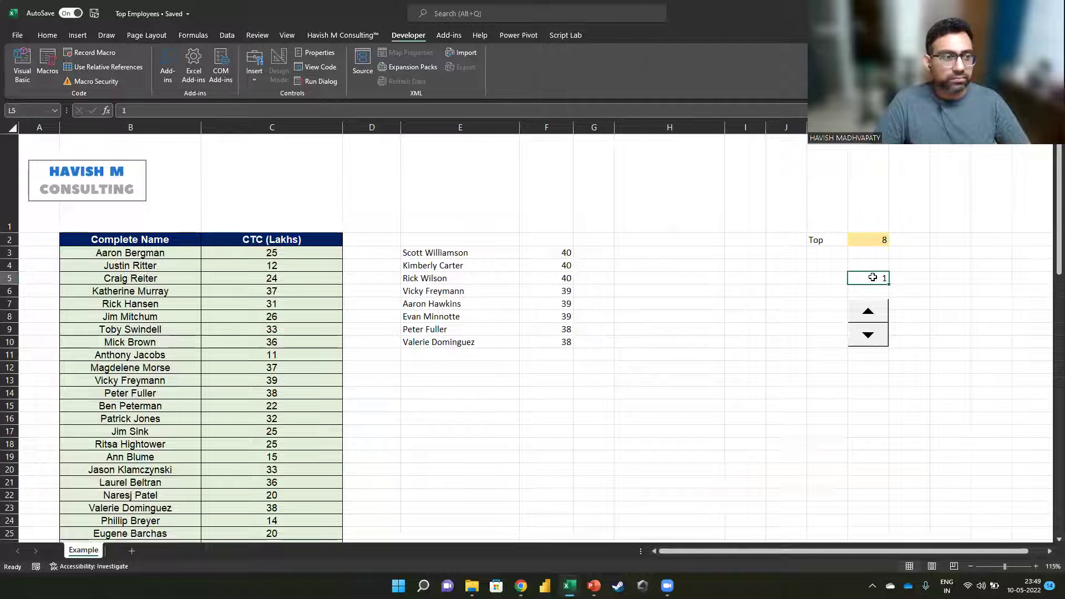
pyautogui.click(39, 37)
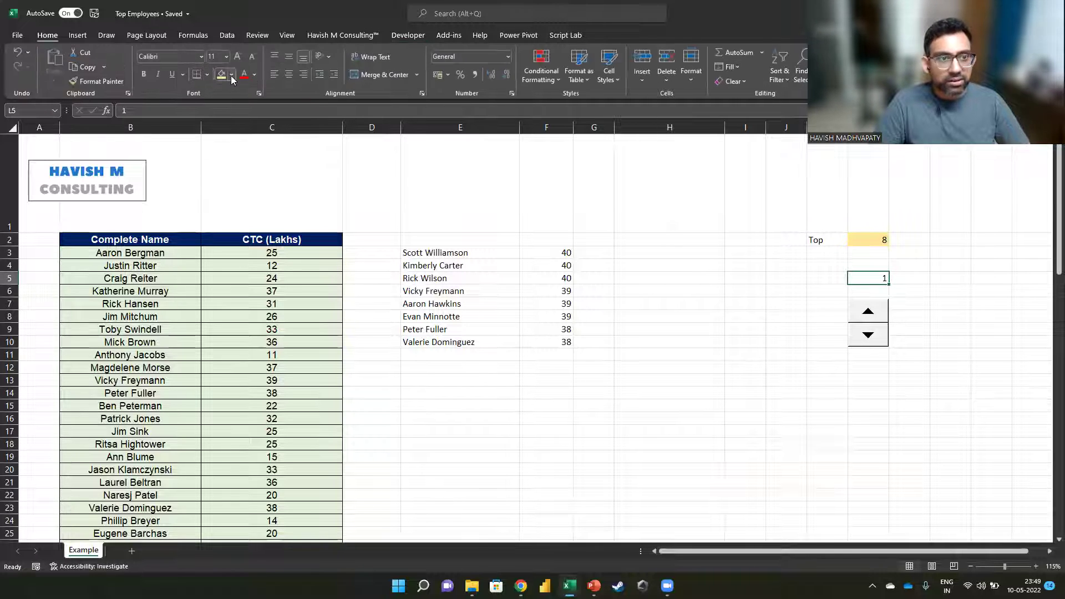
pyautogui.click(232, 75)
pyautogui.click(307, 128)
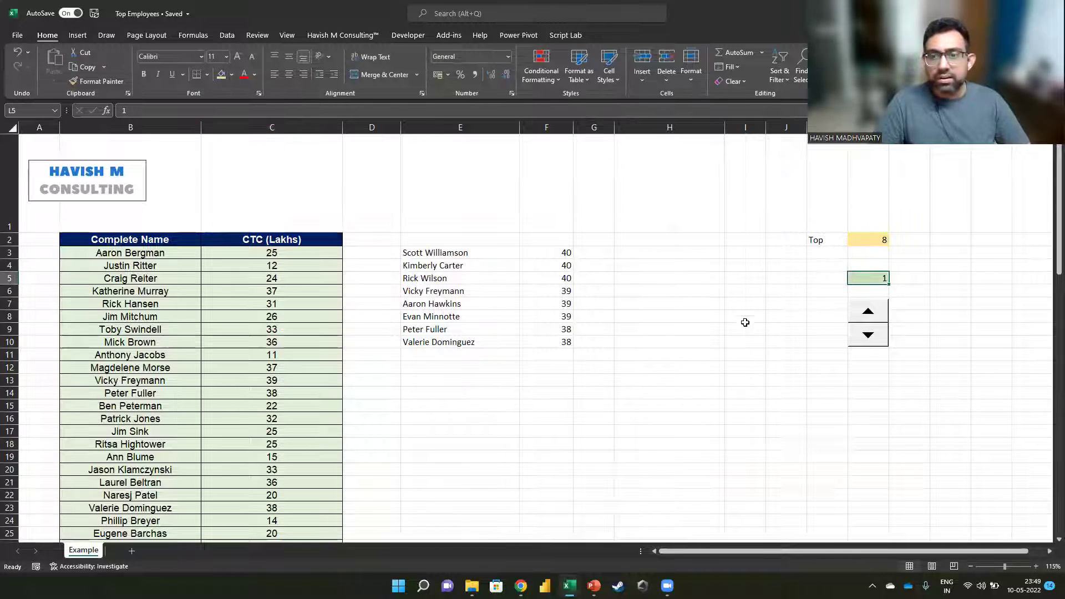
# Step: Change E3's SEQUENCE reference from L2 to L5, then raise the spinner to 10
pyautogui.click(562, 251)
pyautogui.doubleClick(502, 250)
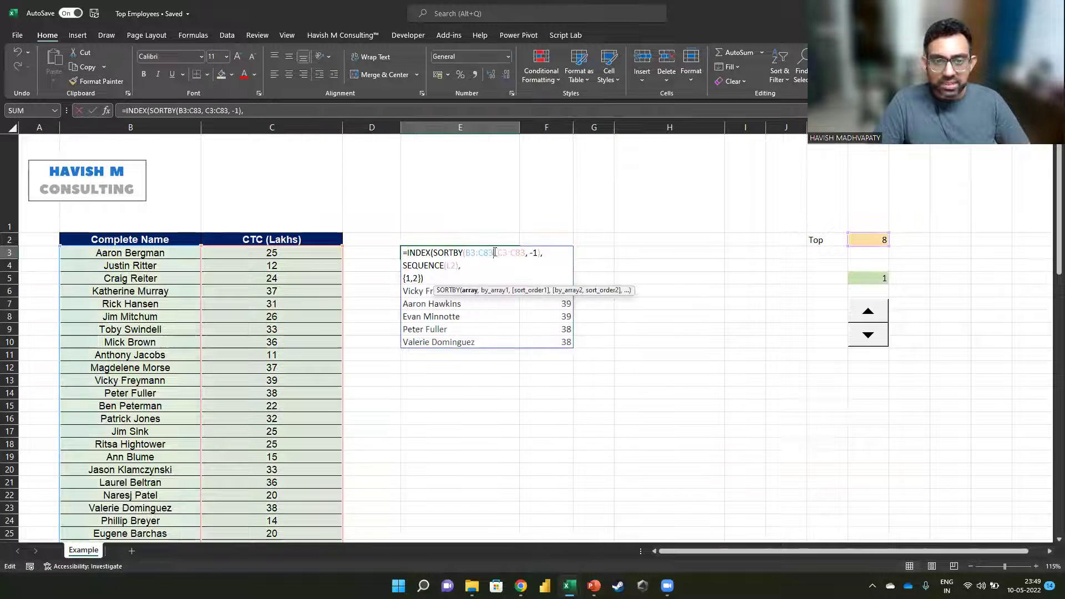
pyautogui.click(455, 265)
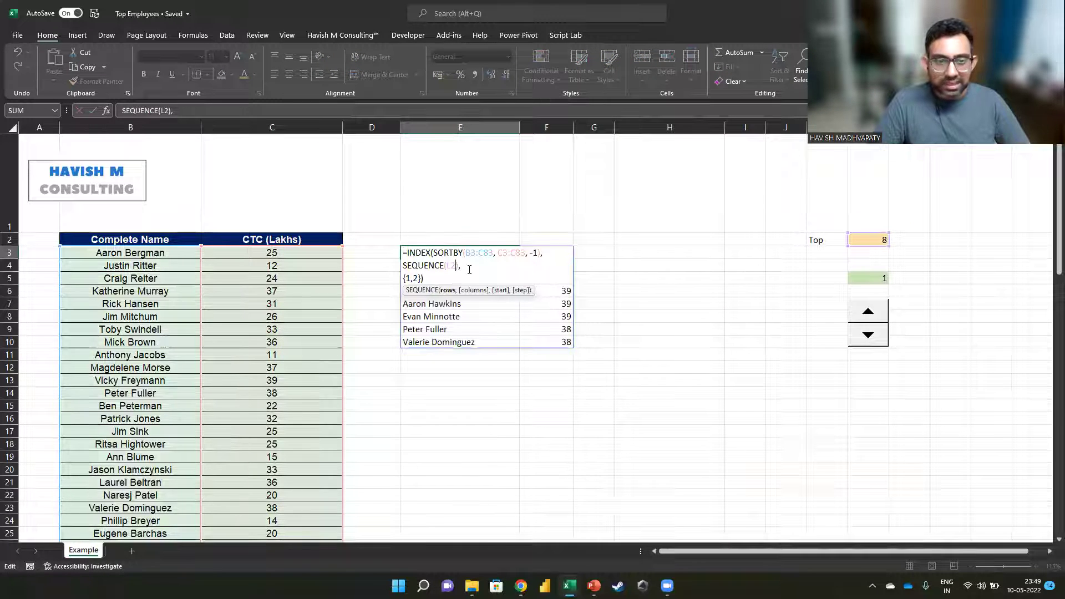
pyautogui.press('BackSpace')
pyautogui.press('BackSpace')
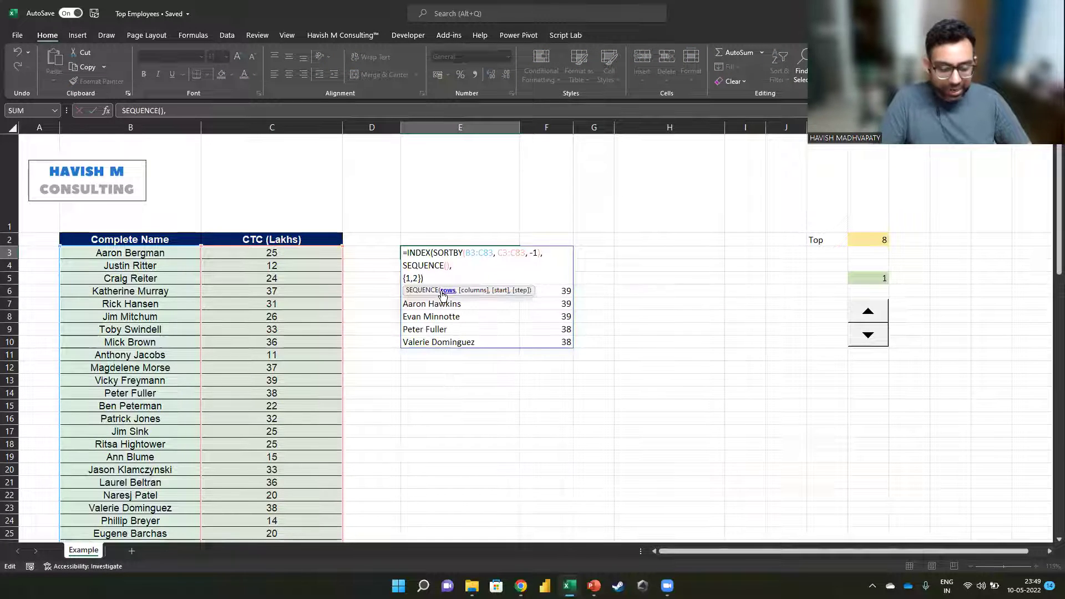
pyautogui.write('L5')
pyautogui.press('Return')
pyautogui.press('Up')
pyautogui.moveTo(866, 321)
pyautogui.mouseDown()
pyautogui.moveTo(867, 333)
pyautogui.moveTo(871, 322)
pyautogui.mouseUp()
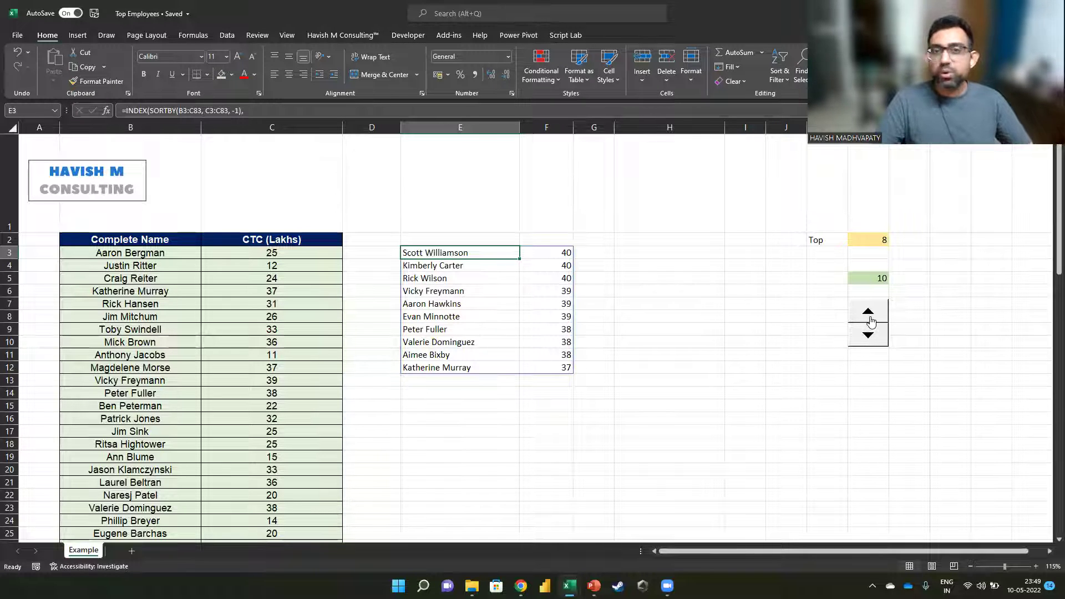